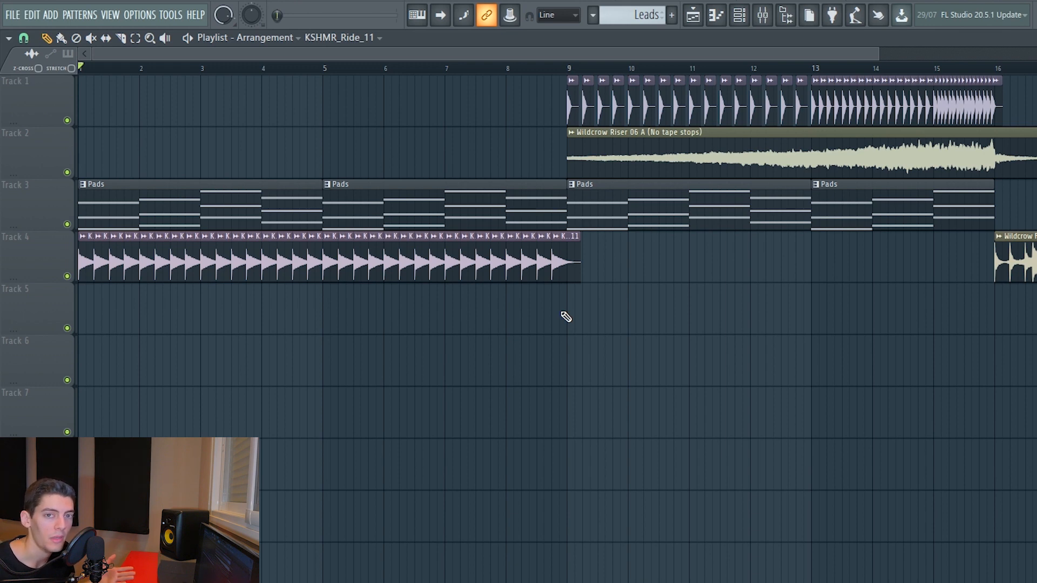
Copy the KSHMR_Ride_11 clips to Track 5 starting at bar 9 and remove the excess hits after bar 16
mouse_move(617, 262)
left_mouse_down()
mouse_move(75, 255)
mouse_move(522, 304)
mouse_move(588, 324)
mouse_move(576, 323)
left_mouse_up()
left_click(659, 393, "ctrl")
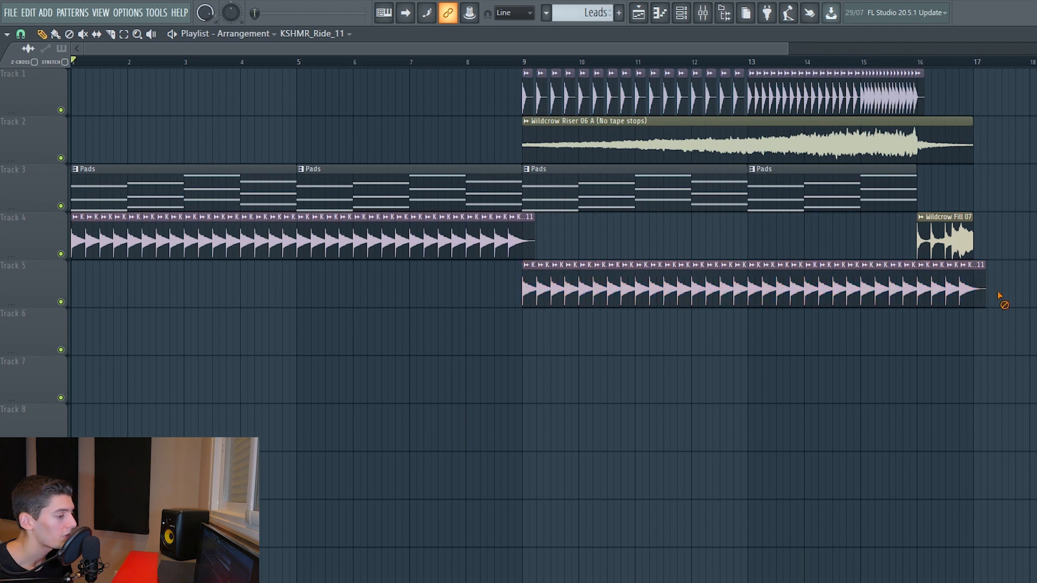
right_click(953, 294)
Create a KSHMR_Ride_11 channel volume automation clip over bars 9 to 16 and shape it as a curved fade down to zero
left_click_drag(522, 61, 918, 61)
double_click(605, 292)
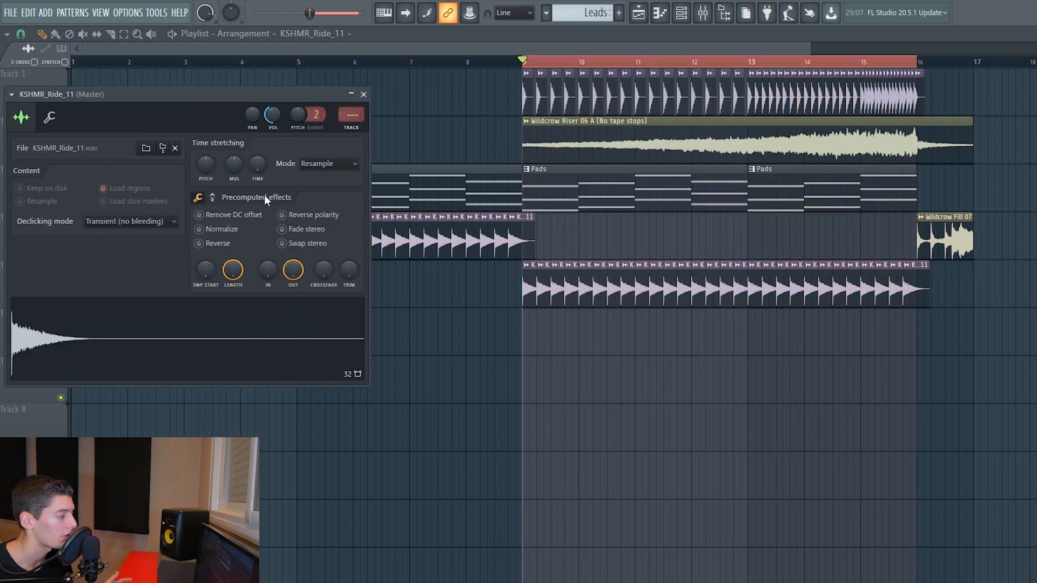
right_click(277, 112)
left_click(299, 178)
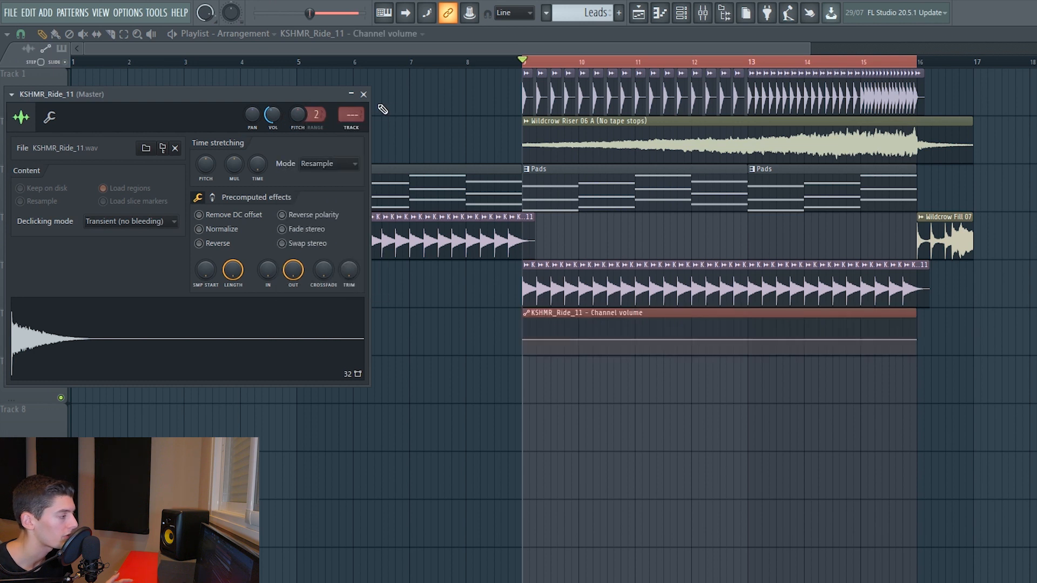
left_click(363, 94)
left_click_drag(917, 340, 870, 363)
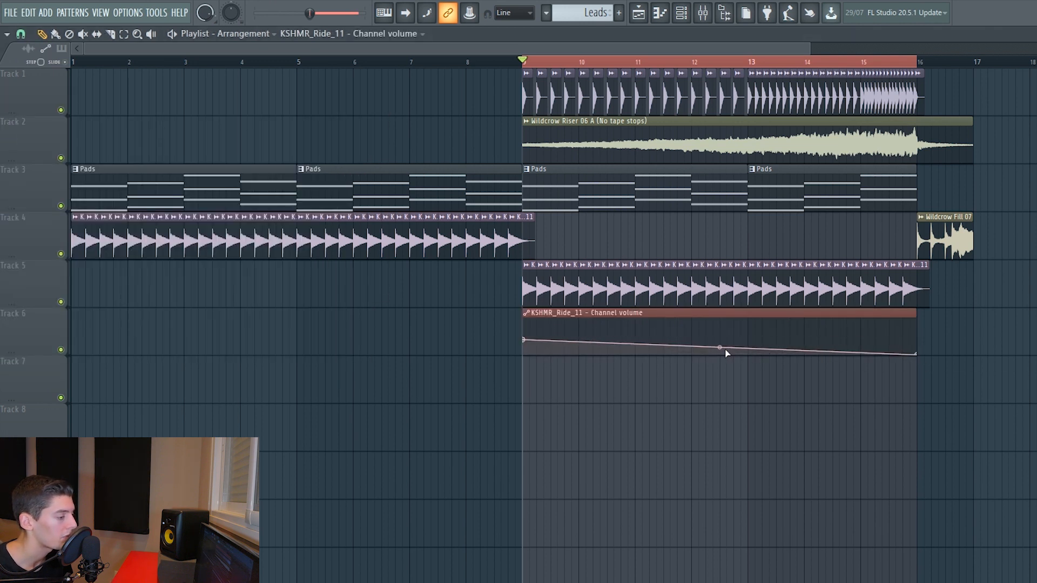
left_click_drag(719, 347, 719, 342)
Solo Tracks 5 and 6 and audition the ride's volume fade from bar 9
right_click(61, 302)
left_click(61, 350)
key("space")
left_click_drag(654, 73, 902, 67)
left_click(526, 62)
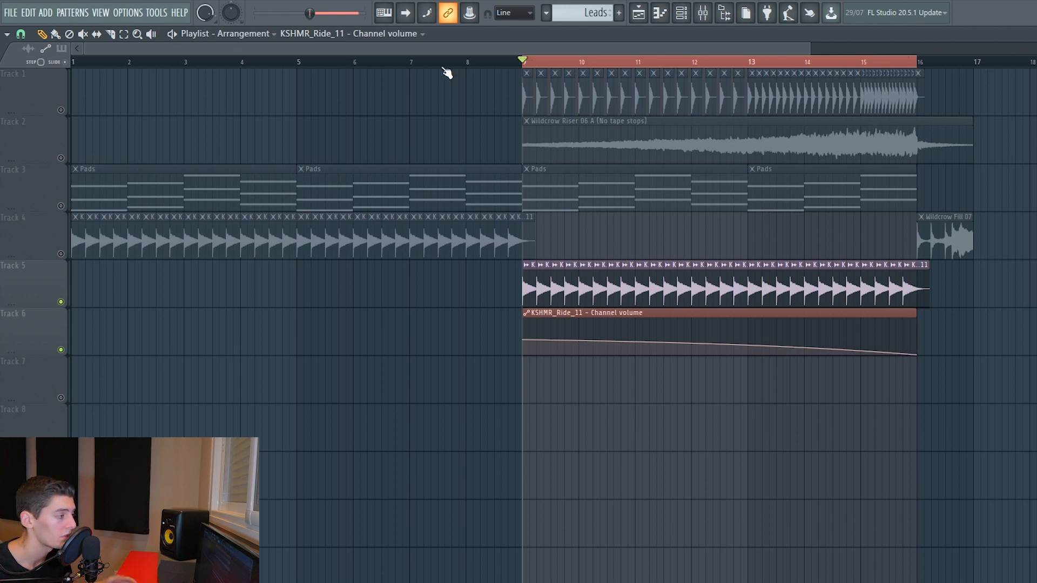
left_click(587, 63)
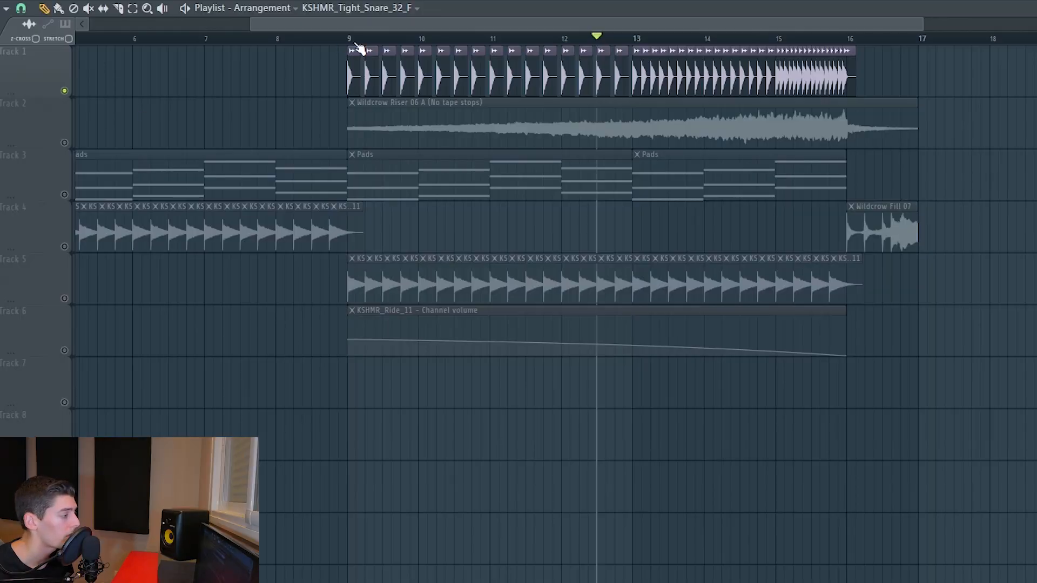
Audition the Track 1 snare build on its own from bar 9
left_click(351, 42)
key("space")
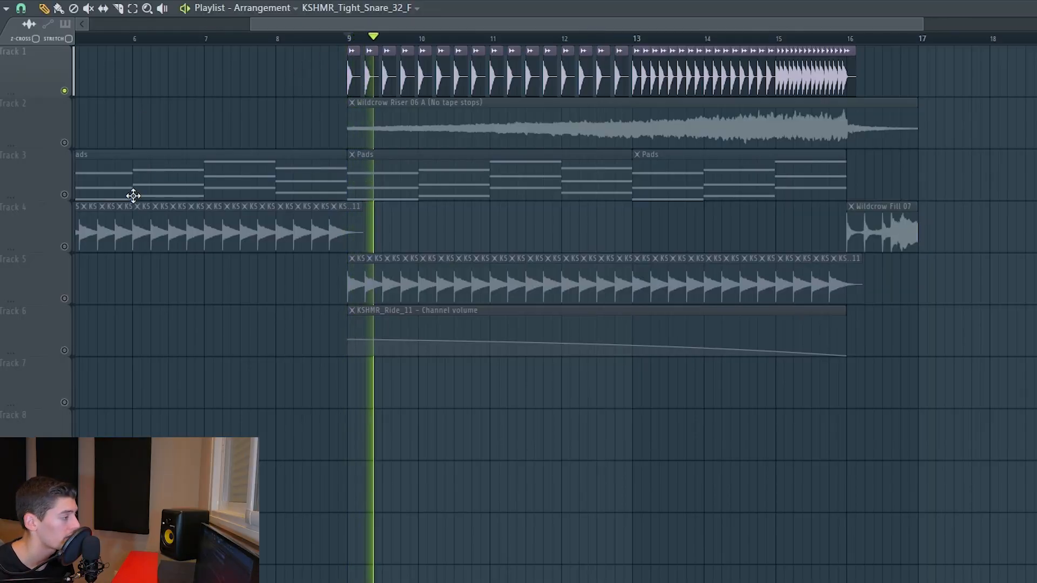
key("space")
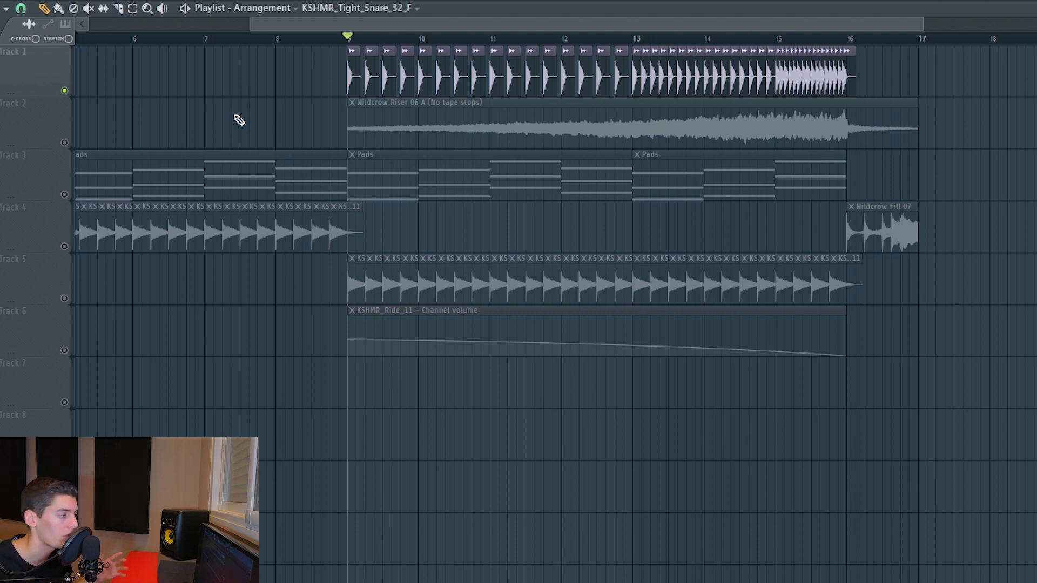
Solo Track 5 together with the Track 6 volume automation and play back the ride
left_click(65, 299, "ctrl")
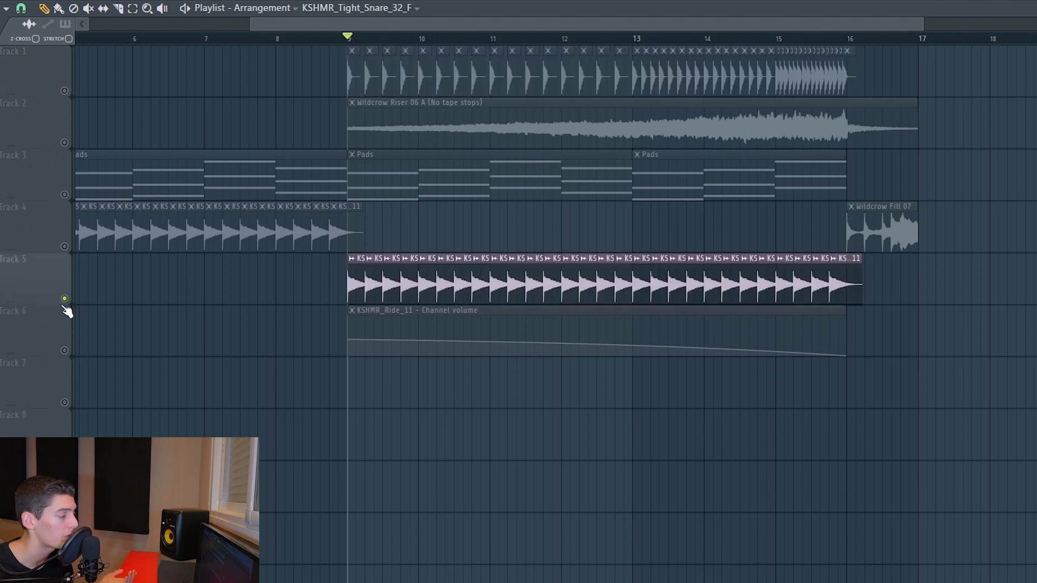
left_click(64, 351)
key("space")
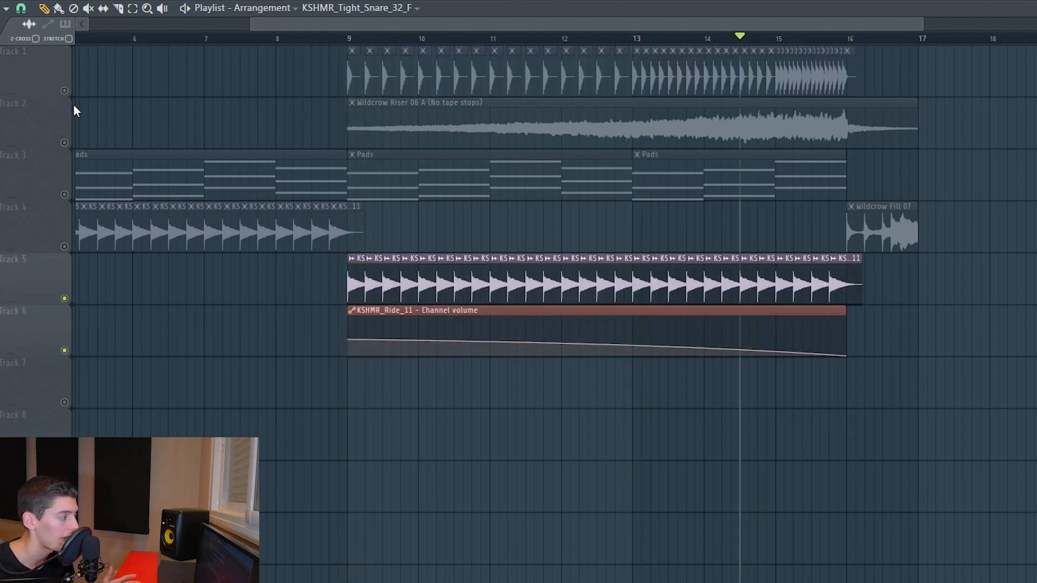
Unmute Track 1 to hear the snares with the ride from bar 9, and mute Track 5
left_click(64, 91)
left_click(351, 39)
key("space")
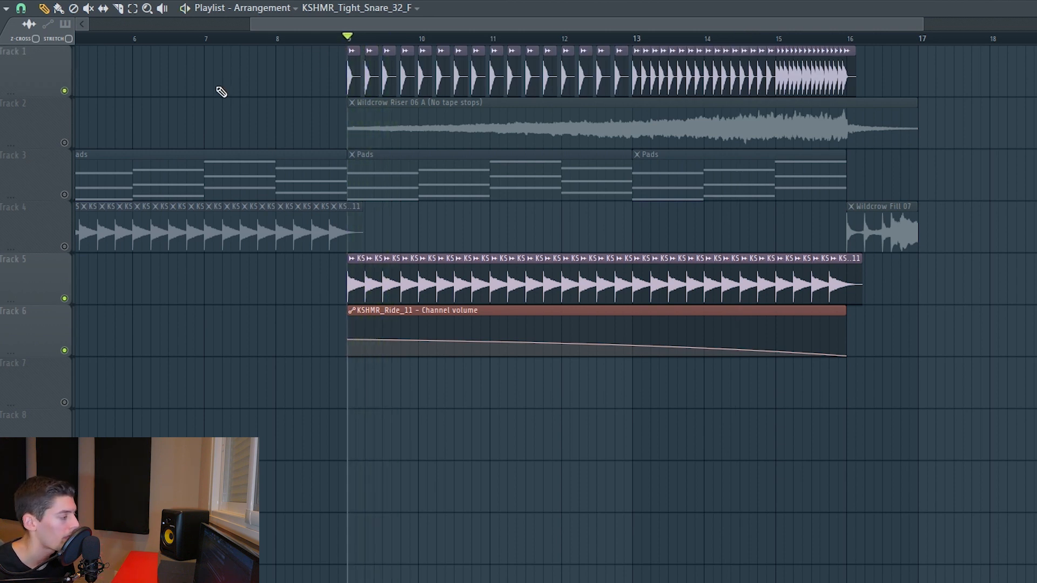
left_click(64, 299)
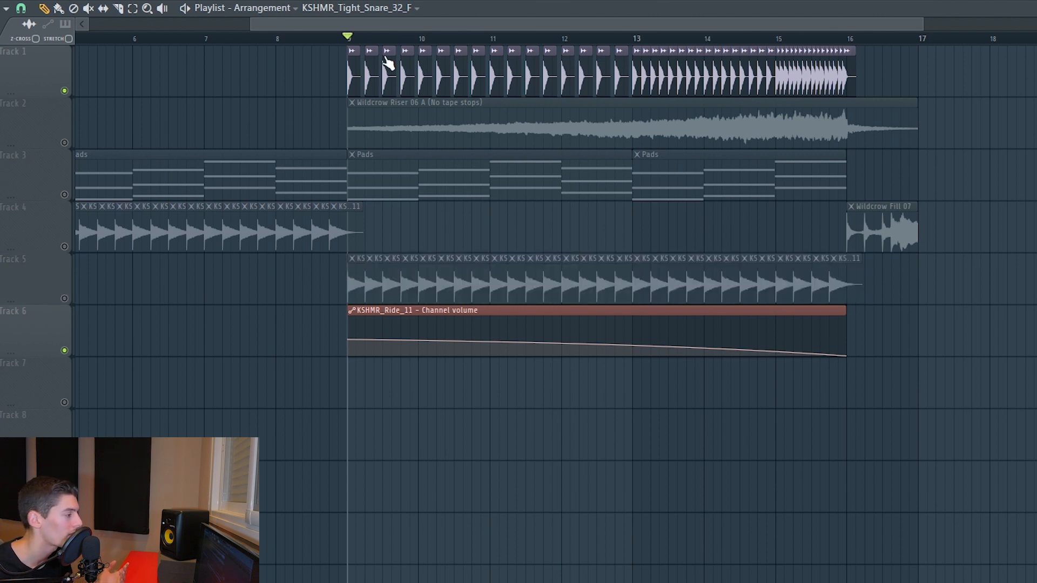
Try extra snare hits just before bars 11 and 13 on Track 1 and audition both variations
scroll(434, 49, "up", 3)
left_click(378, 38)
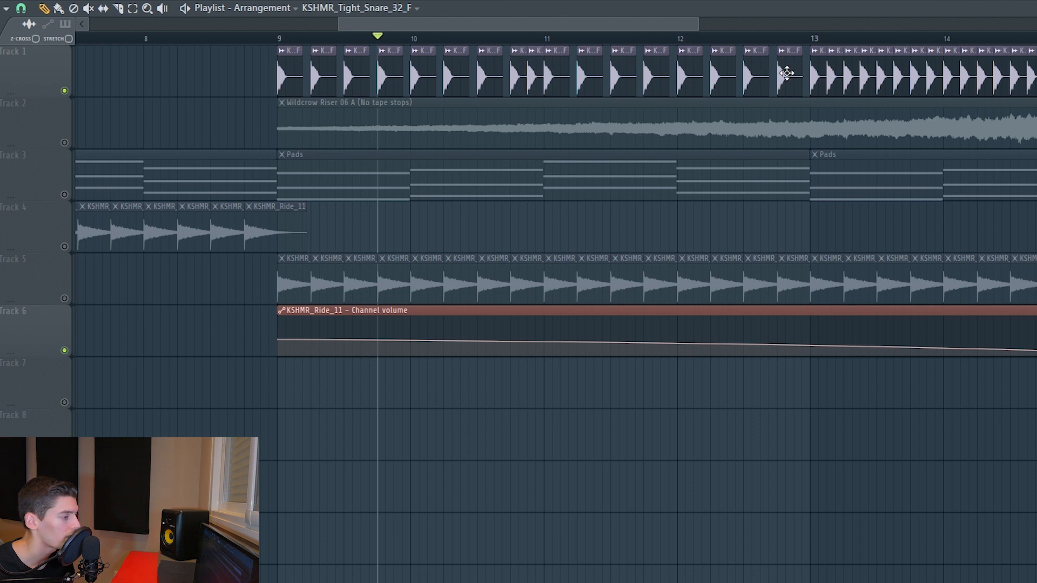
left_click_drag(781, 74, 776, 74)
left_click_drag(778, 74, 801, 77)
key("space")
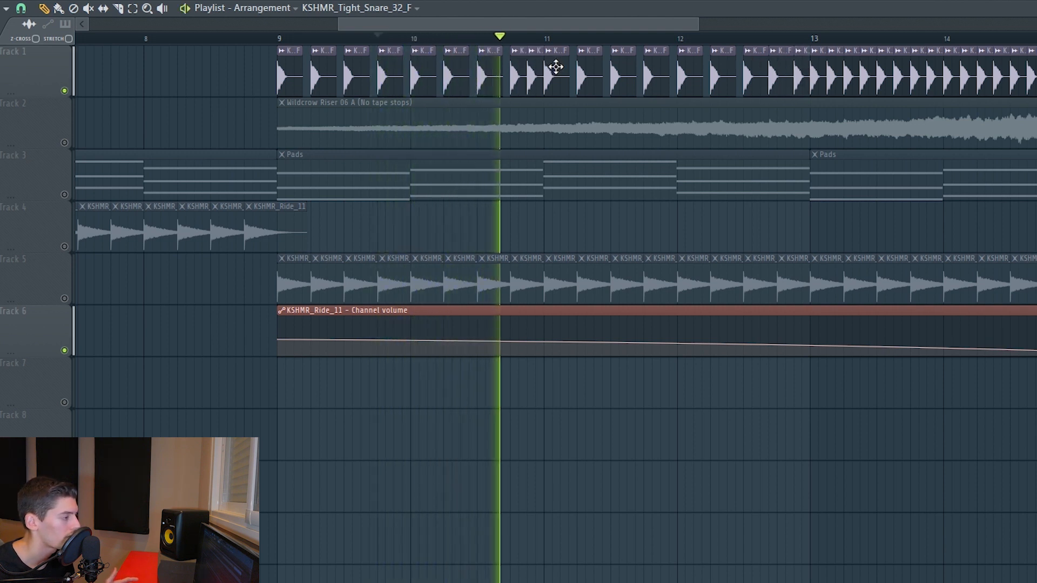
left_click(679, 39)
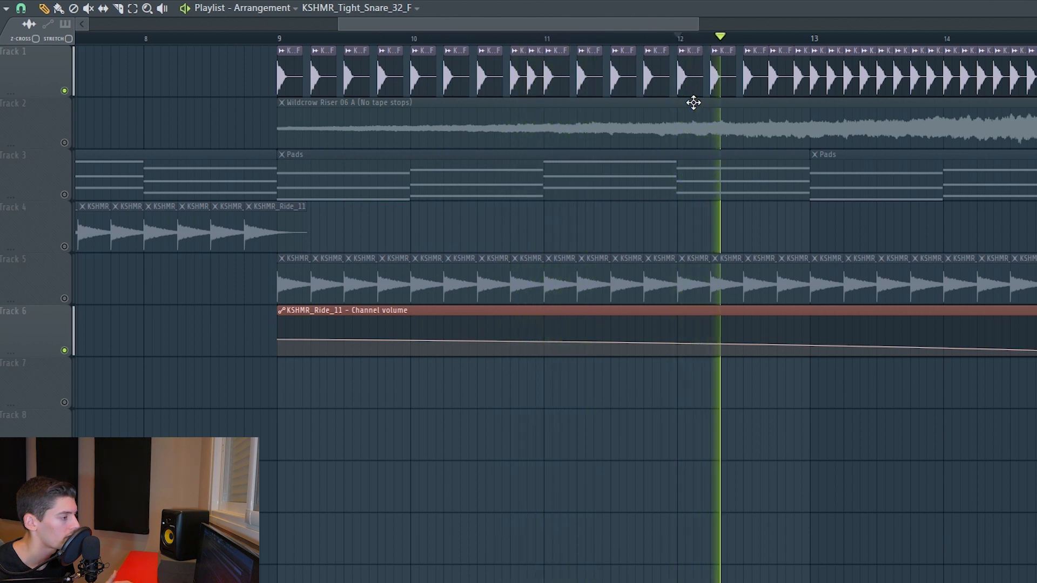
key("space")
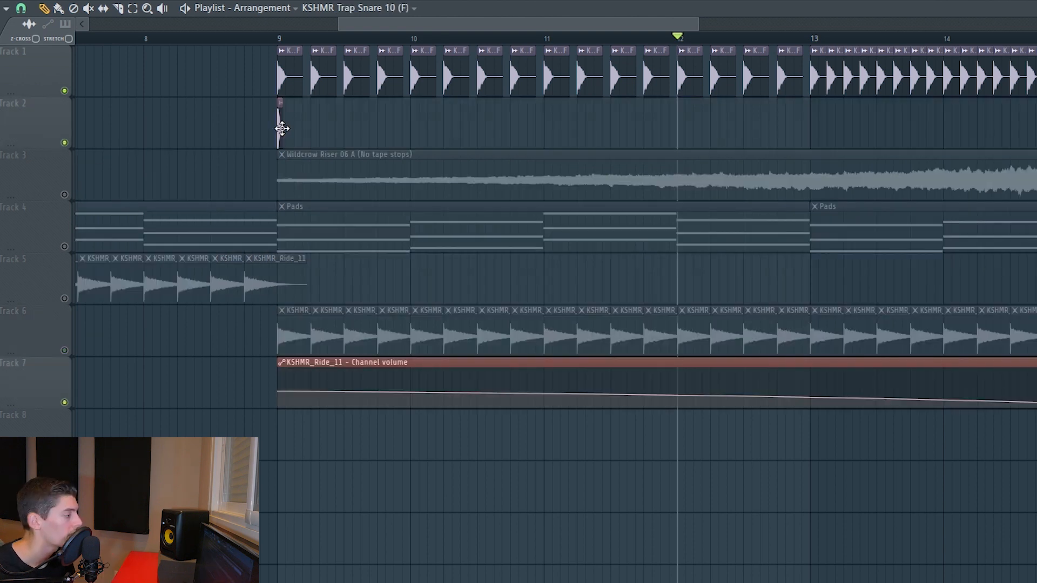
Check the KSHMR Trap Snare 10 (F) sample and try an irregular pattern of four hits in bar 9 of Track 2
double_click(278, 126)
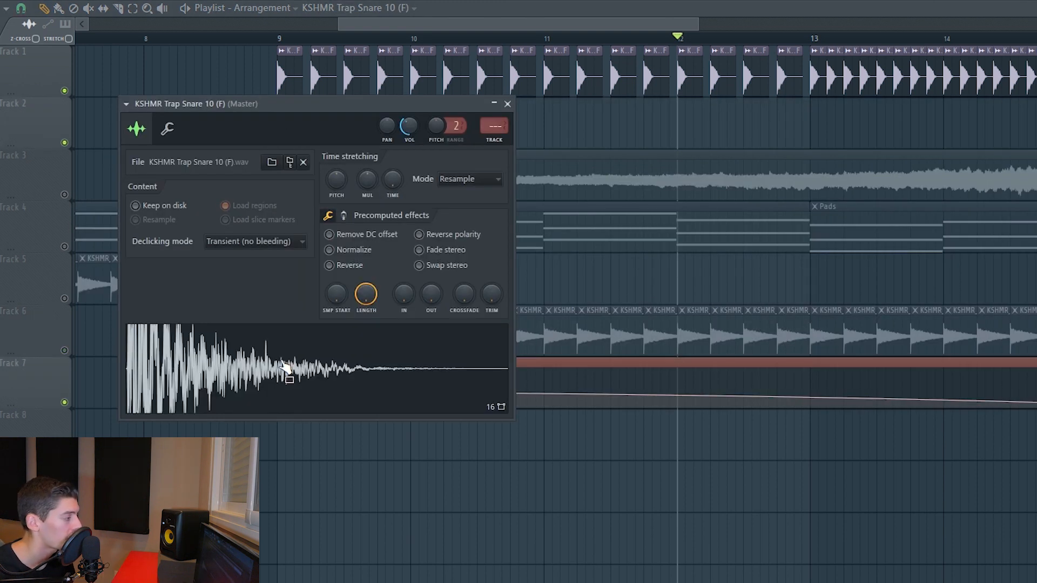
left_click(508, 103)
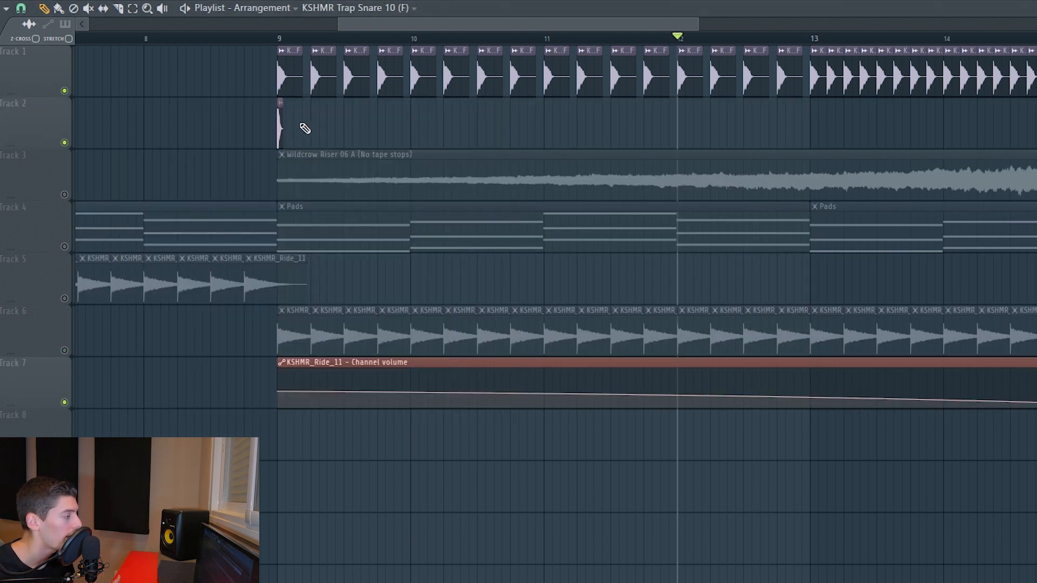
left_click_drag(279, 123, 308, 128)
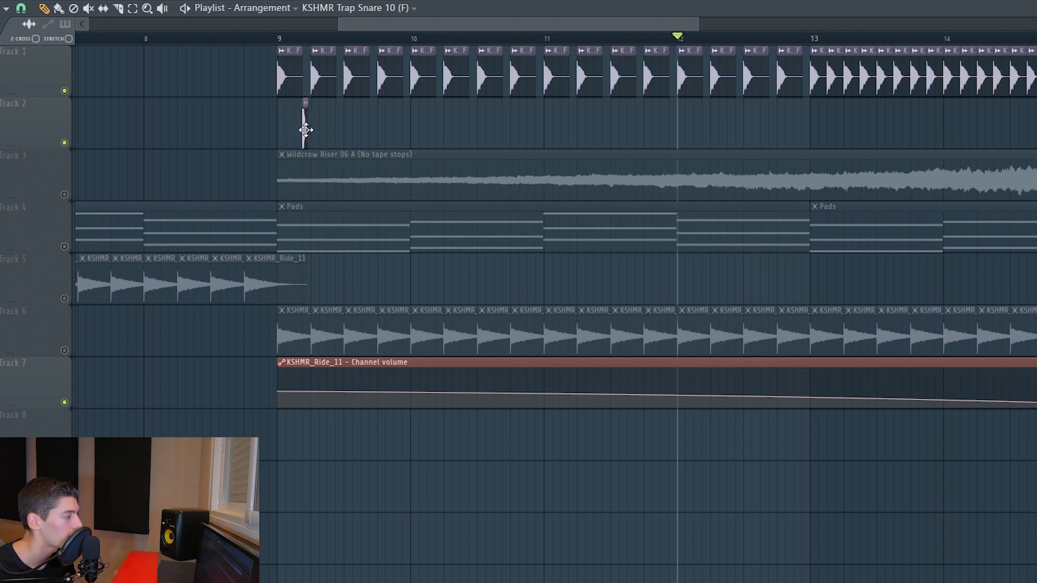
key("space")
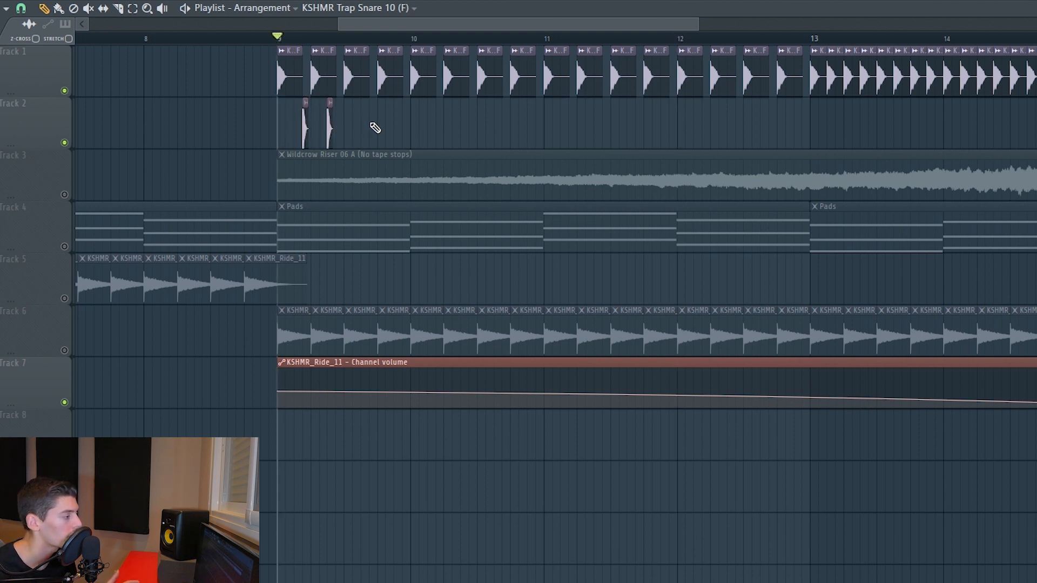
left_click(400, 126)
key("space")
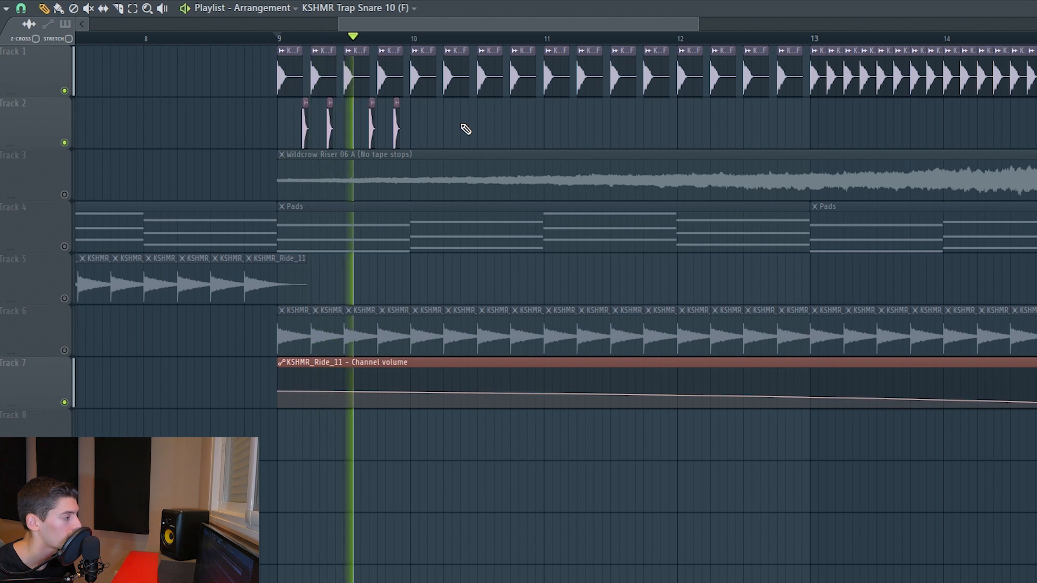
key("space")
Delete the four trial trap snare hits from bar 9 of Track 2
right_click(397, 125)
right_click(371, 126)
right_click(329, 126)
right_click(305, 125)
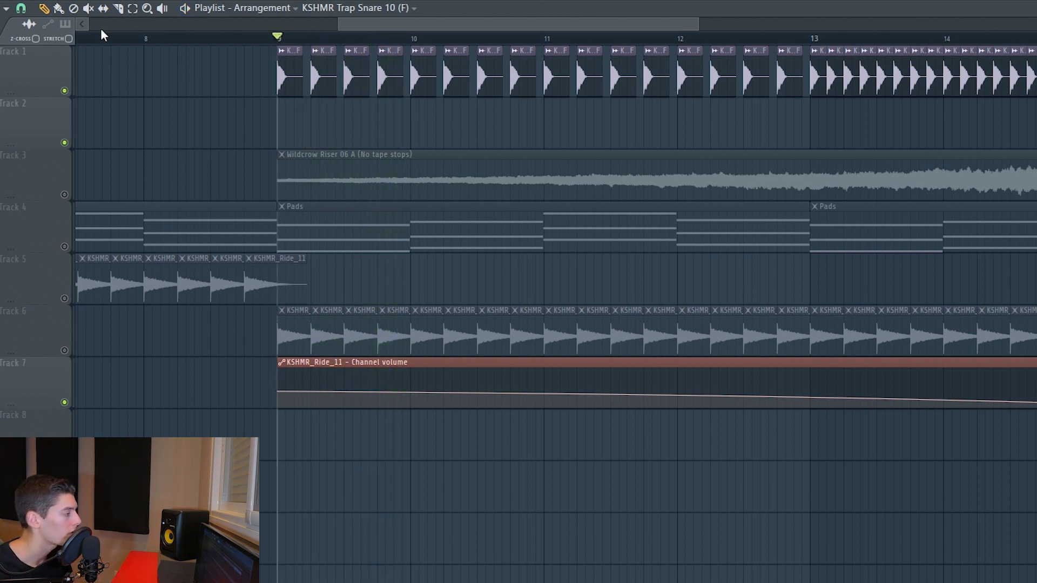
Fill Track 2 with evenly spaced KSHMR Trap Snare 10 (F) hits from bar 9 to bar 11 and audition them
scroll(313, 48, "up", 3)
mouse_move(266, 120)
left_mouse_down()
mouse_move(723, 150)
mouse_move(762, 134)
left_mouse_up()
key("space")
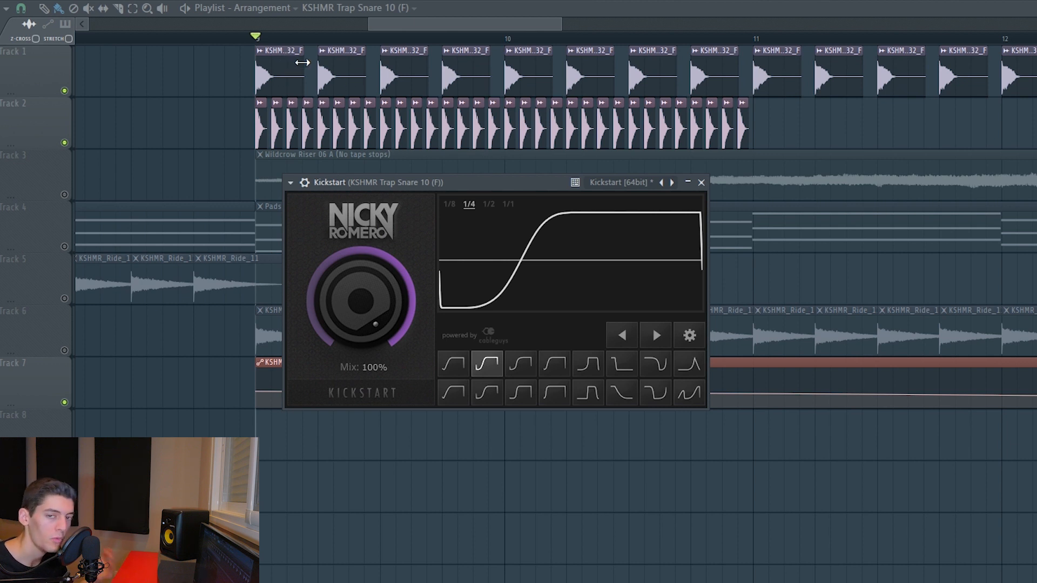
Set the Kickstart mix on the trap snare to 89% during playback and close the plugin
key("space")
left_click_drag(377, 308, 377, 321)
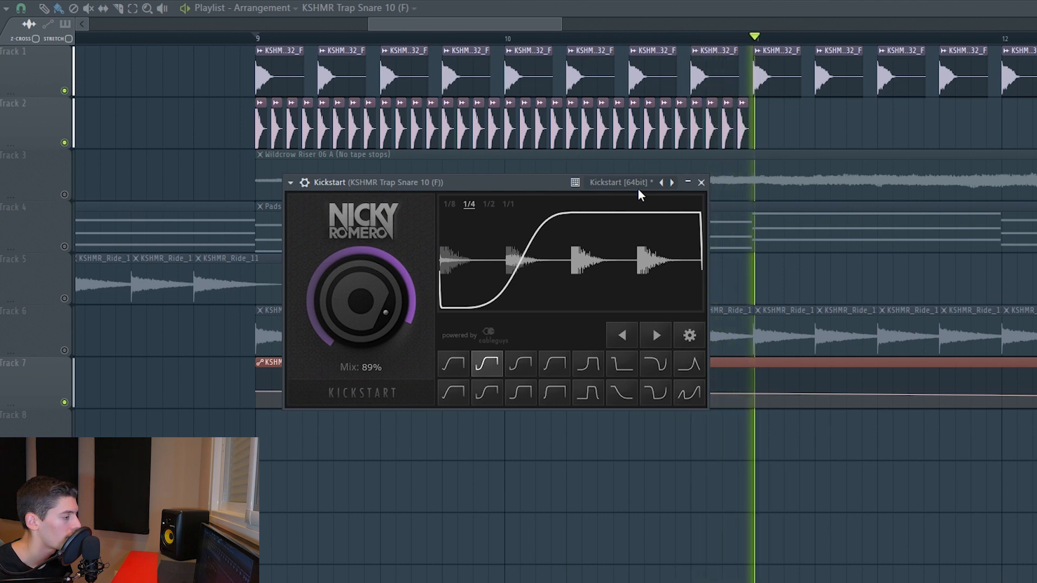
left_click(701, 182)
key("space")
Duplicate the two-bar trap snare pattern on Track 2 so that it continues from bar 11 onwards without a gap
scroll(273, 39, "down", 3)
left_click_drag(243, 103, 797, 132)
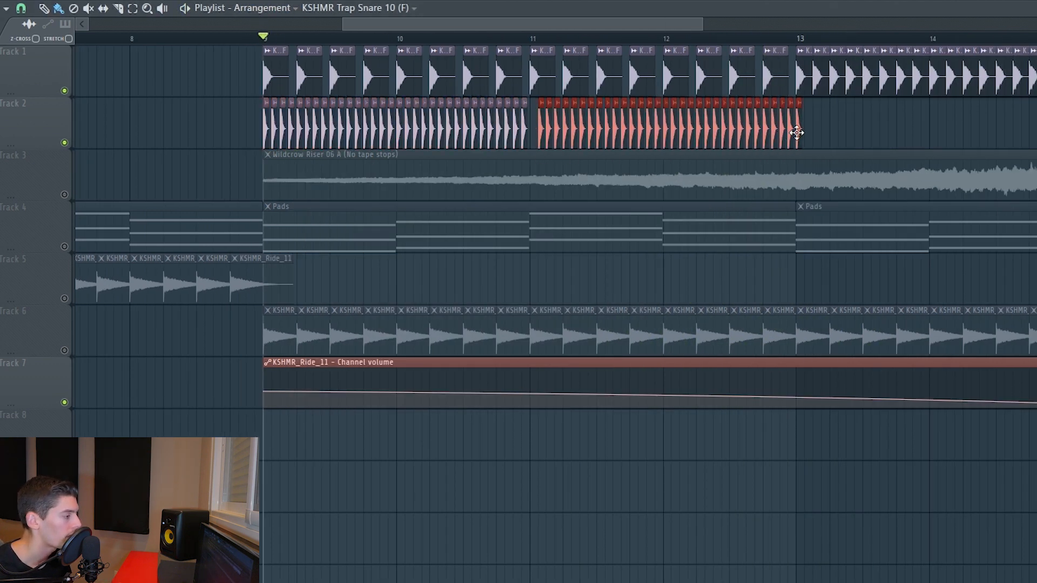
left_click_drag(534, 119, 804, 134)
Double the trap snare rate from bar 13 with offset copies and repeat the denser pattern up to bar 15
scroll(813, 41, "up", 4)
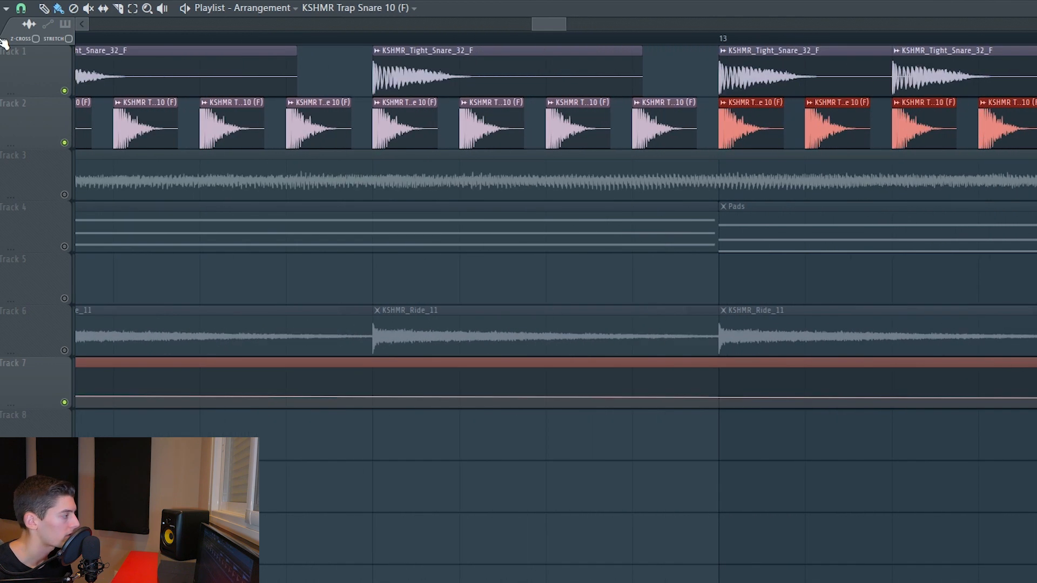
left_click(20, 8)
left_click(47, 128)
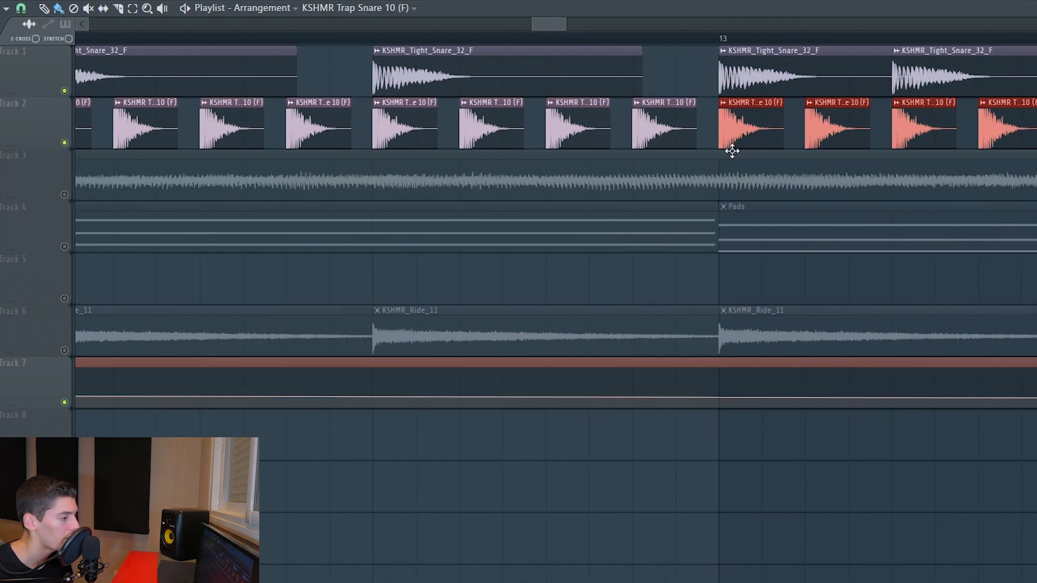
left_click_drag(768, 136, 811, 137)
left_click_drag(799, 98, 698, 141)
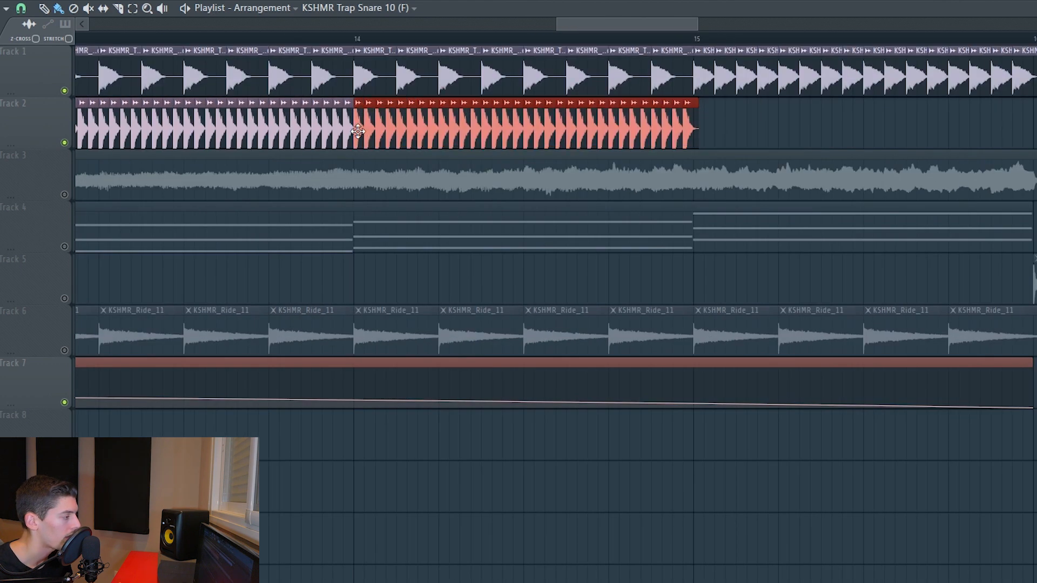
Double the trap snare rate again from bar 15 to bar 16 with finely offset copies, and audition the roll
scroll(702, 40, "up", 4)
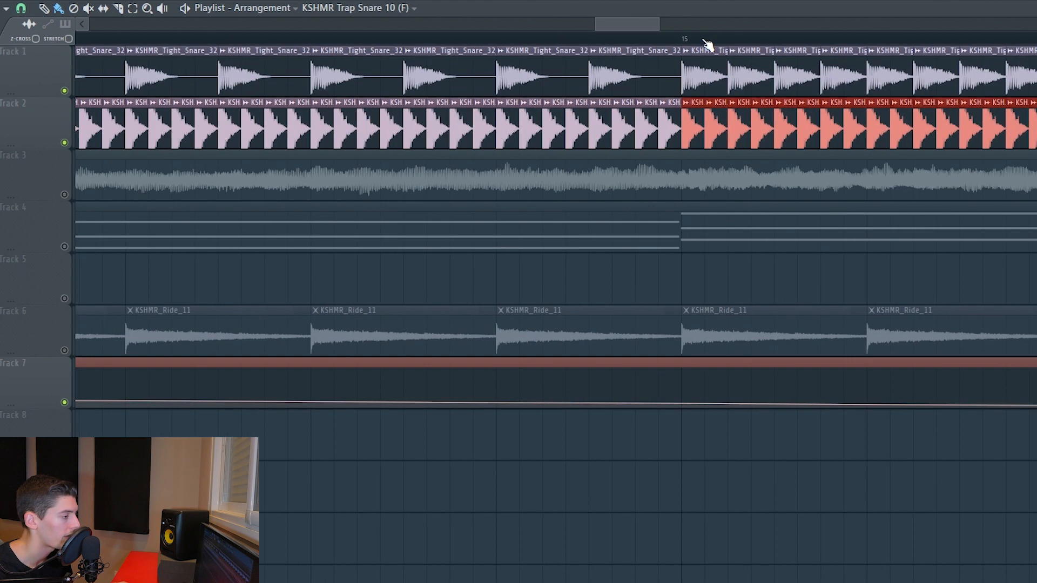
left_click(20, 7)
left_click(33, 102)
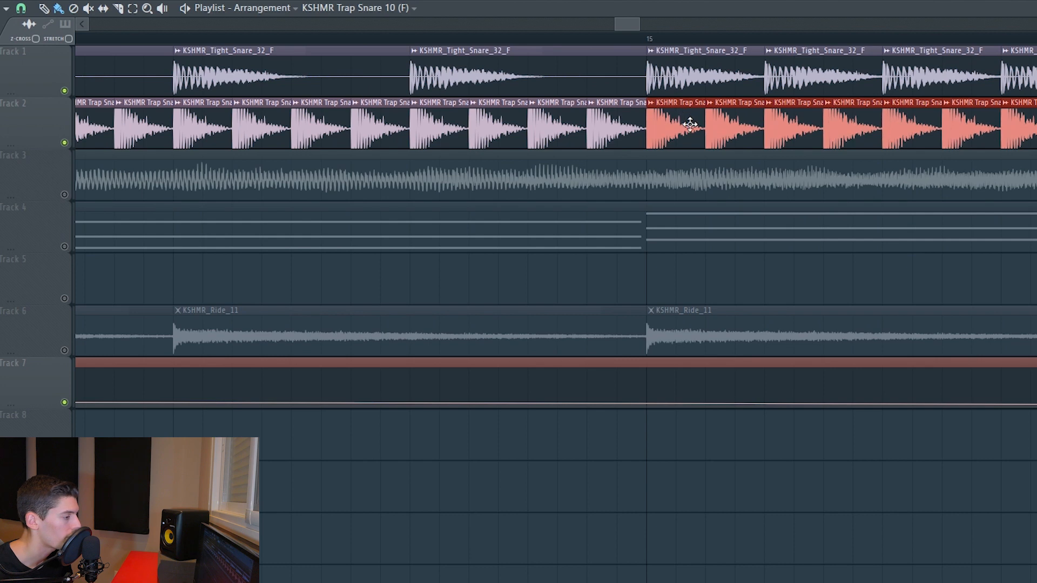
left_click_drag(684, 123, 705, 124)
left_click(21, 8)
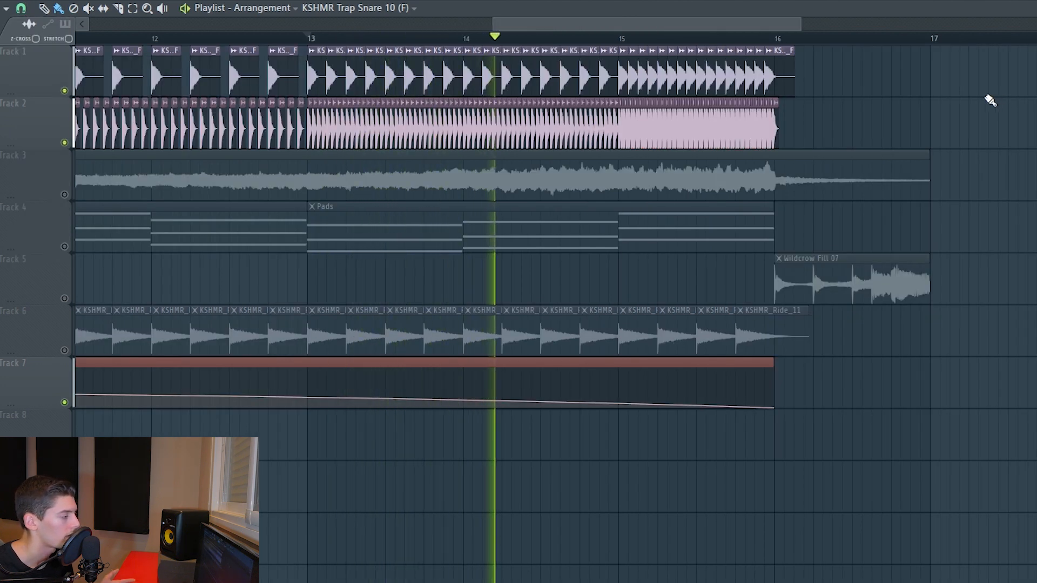
key("space")
Add a Kickstart mix level automation clip below the trap snares and make it drop to zero at bar 13
scroll(710, 48, "down", 4)
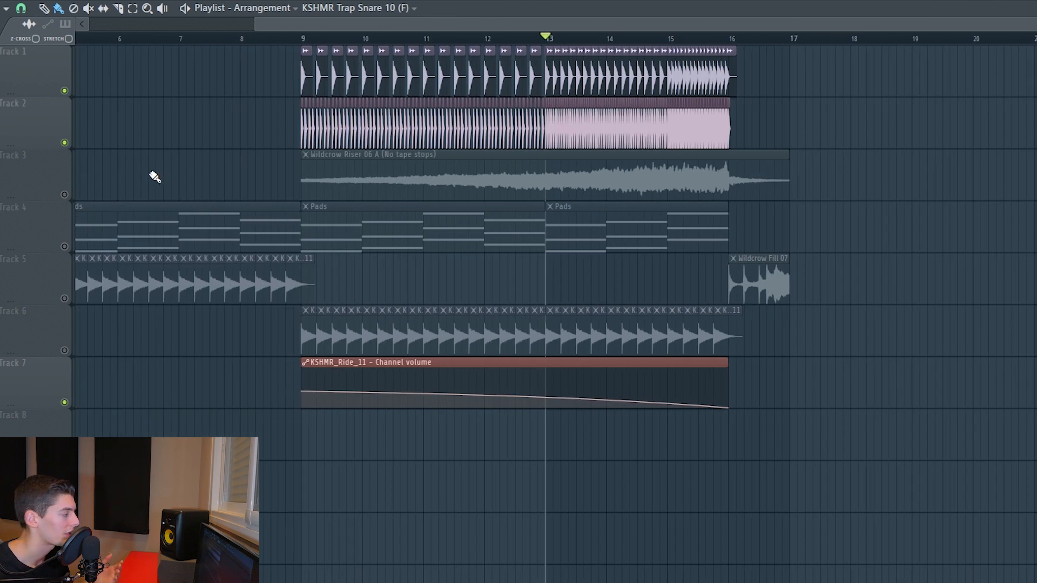
key("Insert")
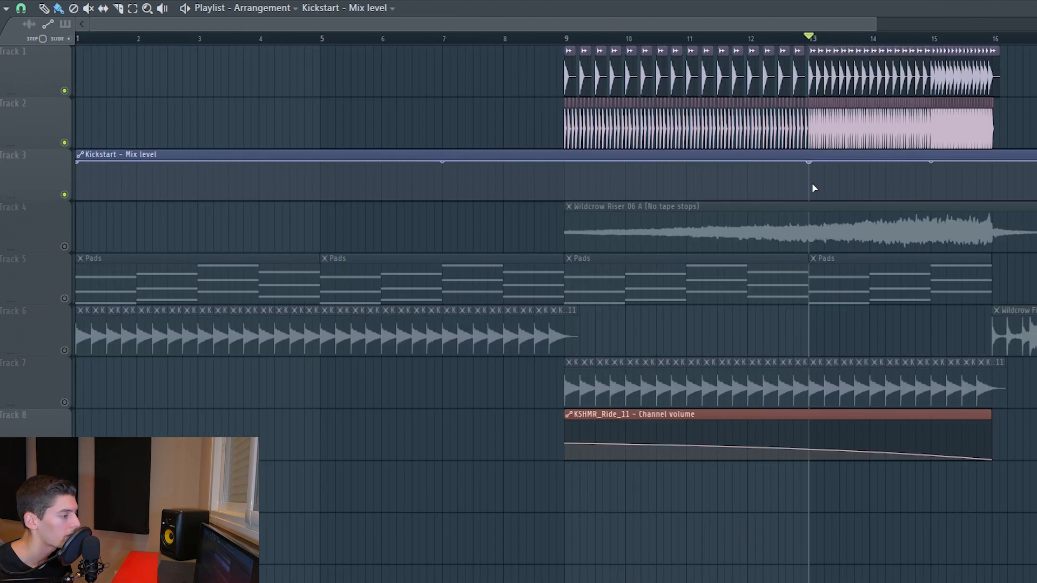
right_click(811, 197)
key("space")
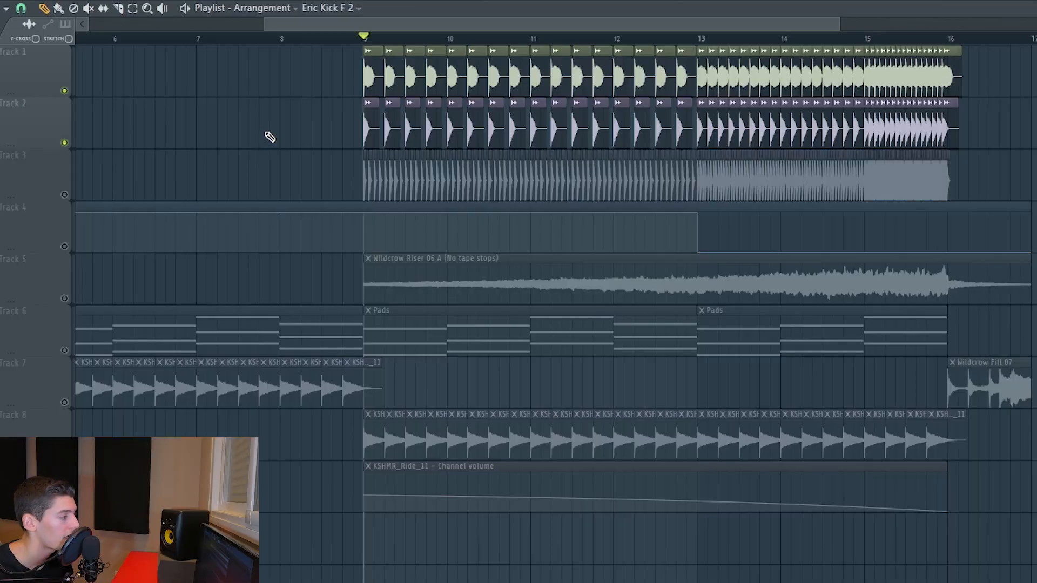
Audition the kick and tight snare layers from bar 9, checking the kick's sample settings and comparing with the kick muted and unmuted
key("space")
key("space")
double_click(370, 76)
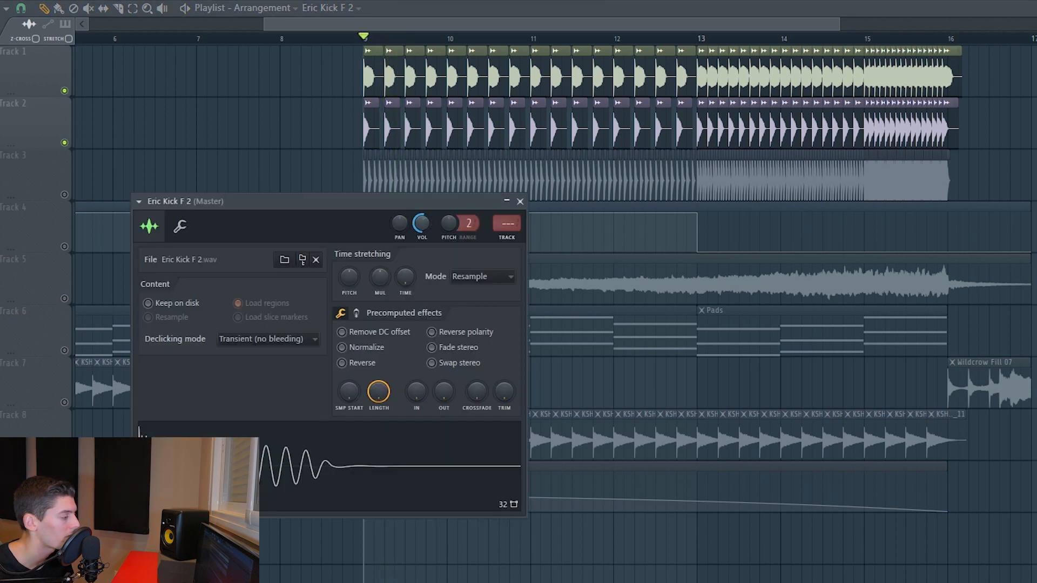
key("space")
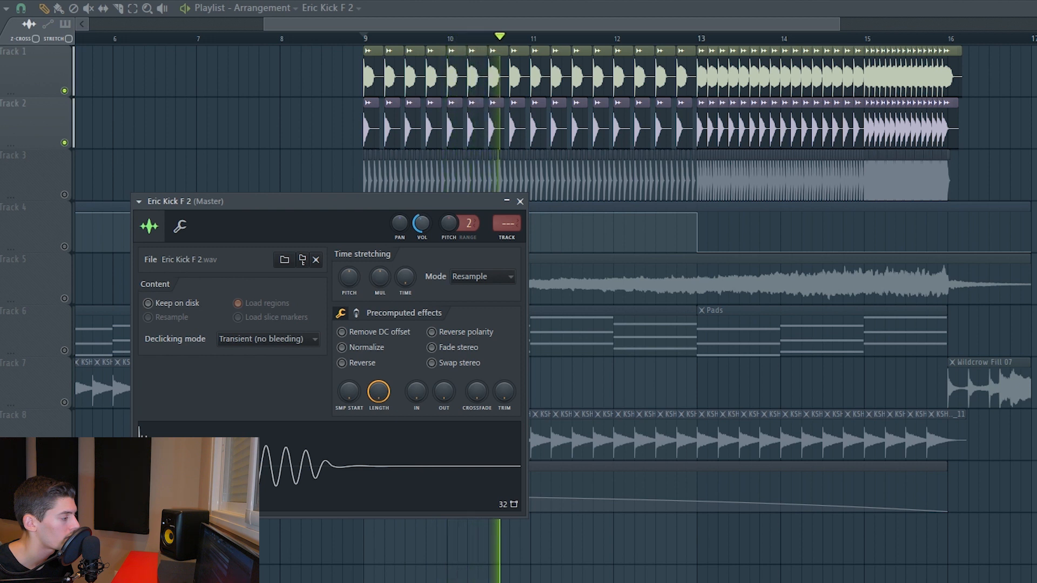
left_click(520, 202)
key("space")
left_click(67, 91)
key("space")
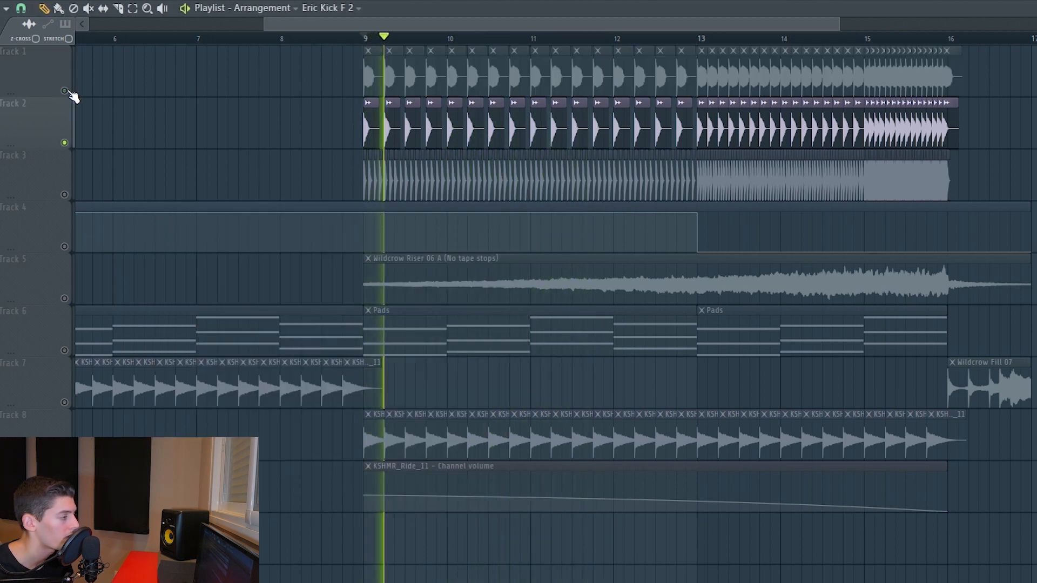
key("space")
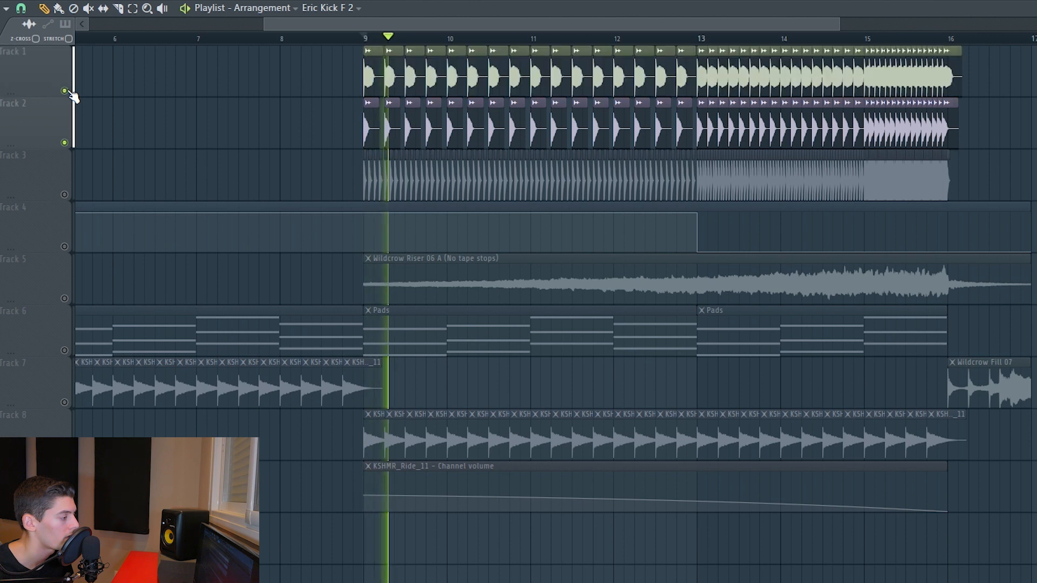
key("space")
Unmute all tracks, audition the full buildup from bar 9 and check the kick's sample settings during playback
left_click(68, 91, "ctrl")
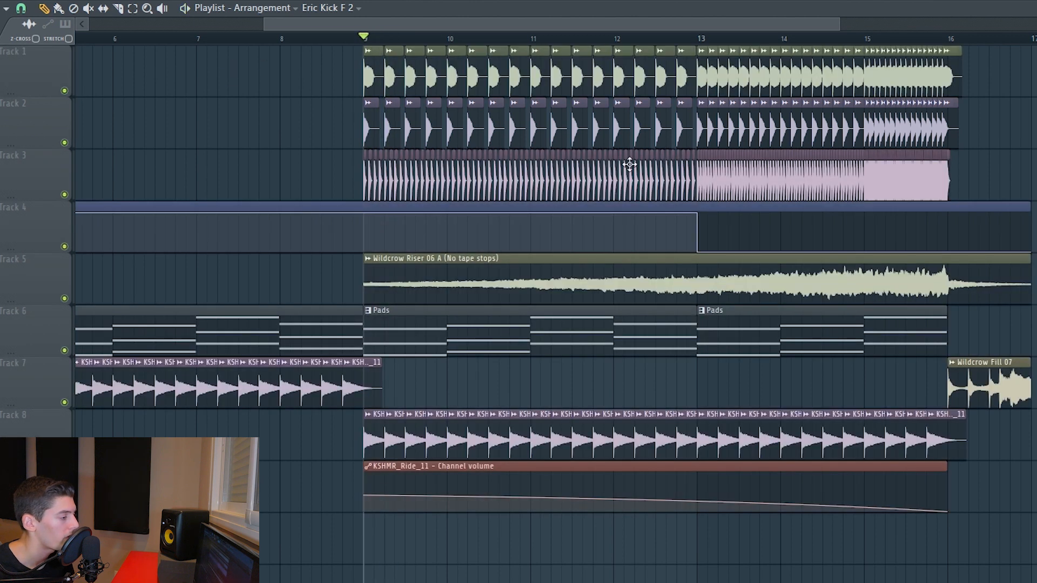
key("space")
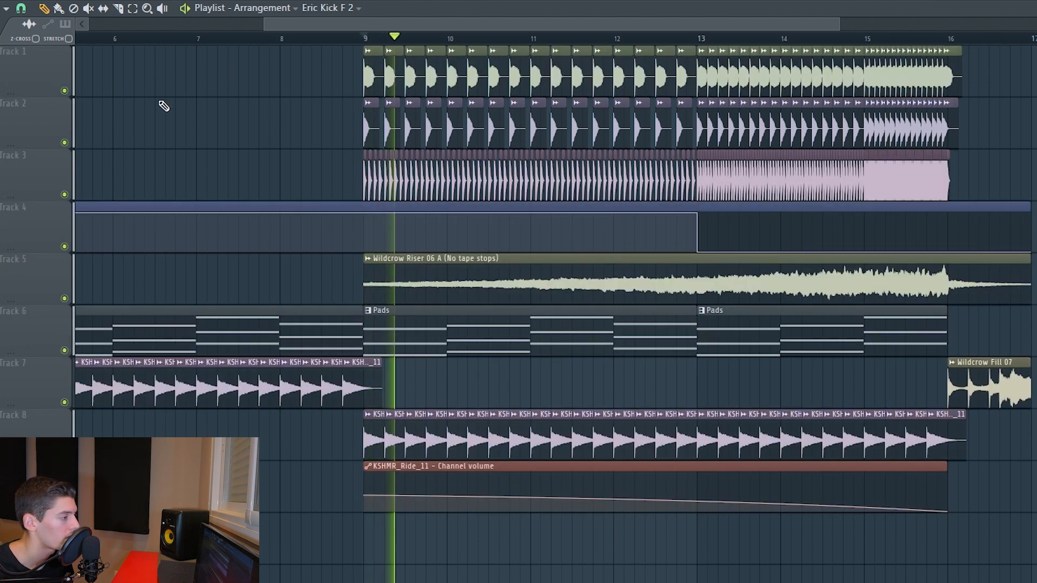
double_click(366, 78)
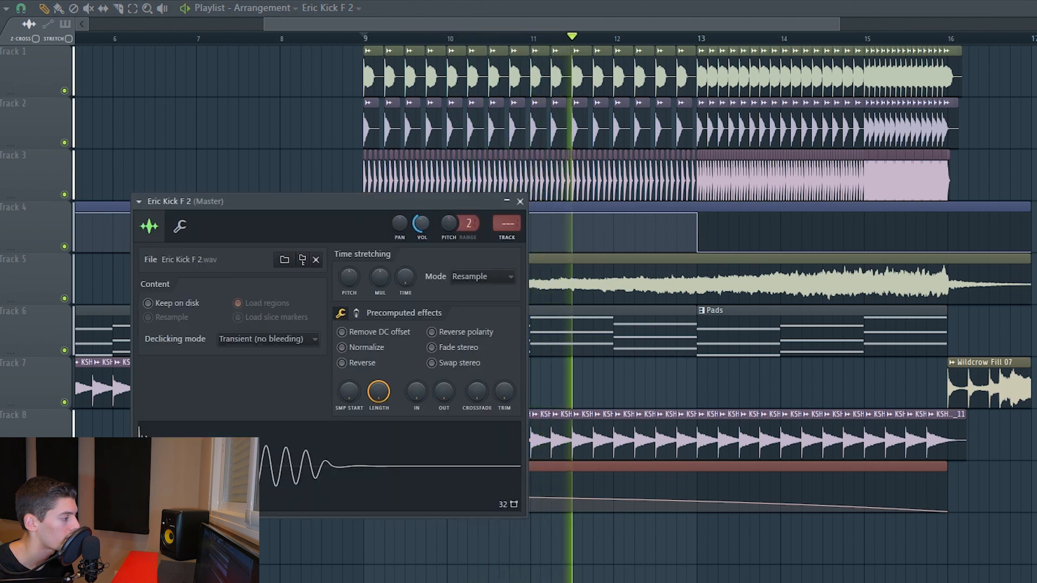
left_click(520, 202)
key("space")
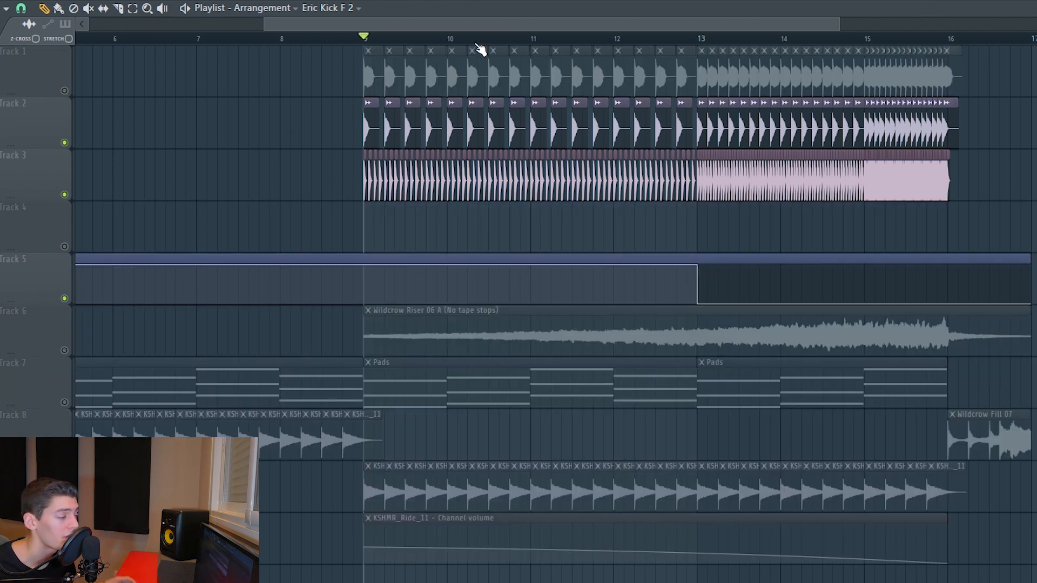
Add a channel pitch automation clip for the tight snare over bars 13 to 16, with pitch range 12 and a rising ramp
left_click_drag(699, 42, 949, 41)
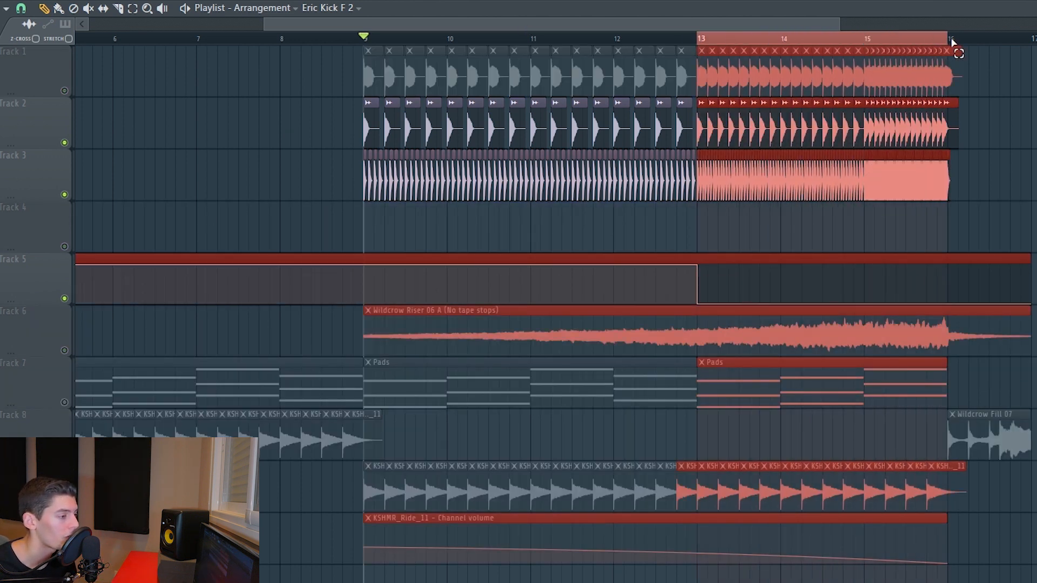
scroll(963, 41, "up", 4)
double_click(643, 128)
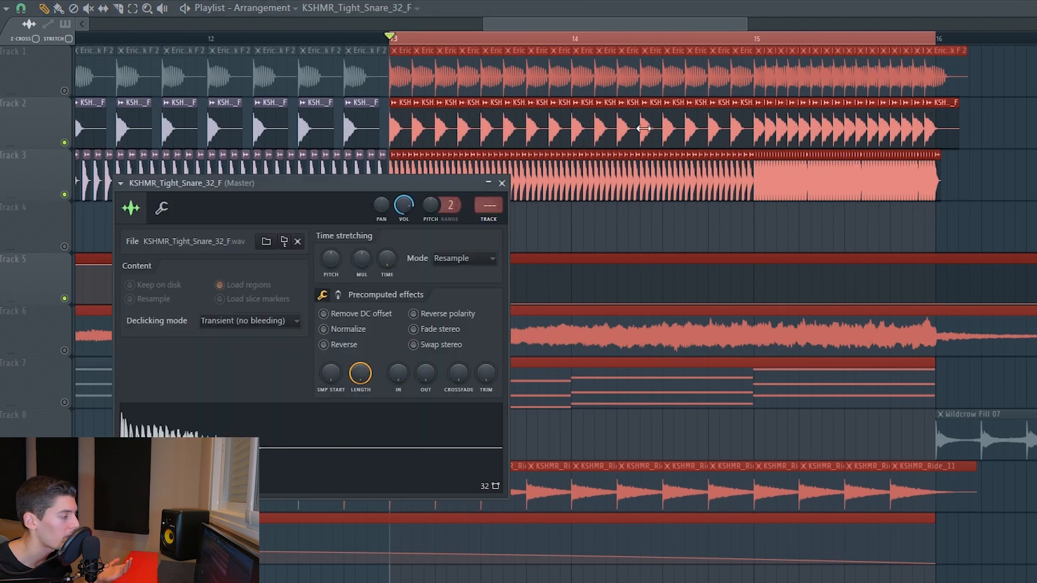
right_click(448, 204)
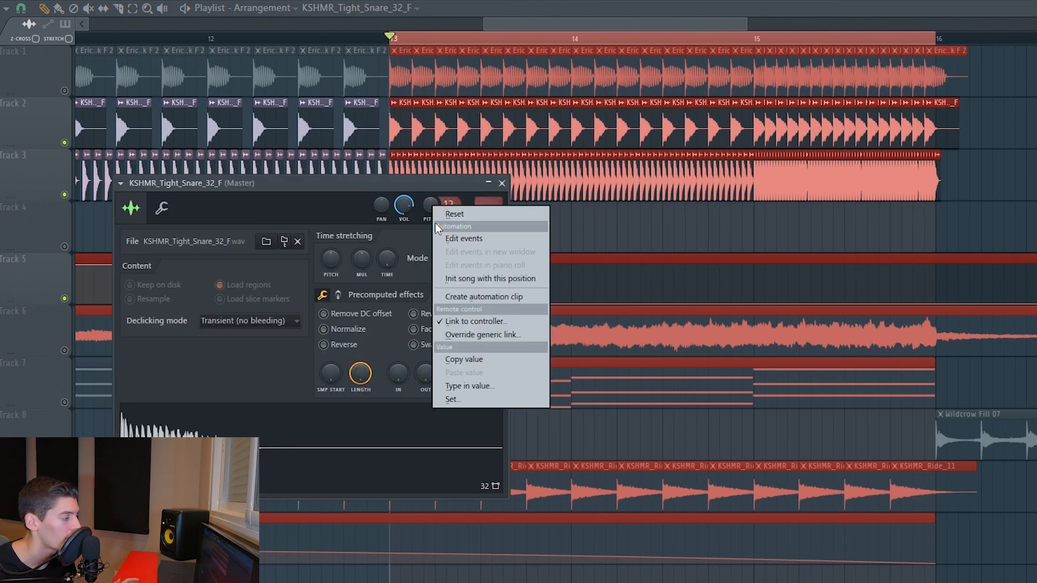
left_click(497, 297)
left_click(999, 203)
left_click_drag(937, 236, 936, 215)
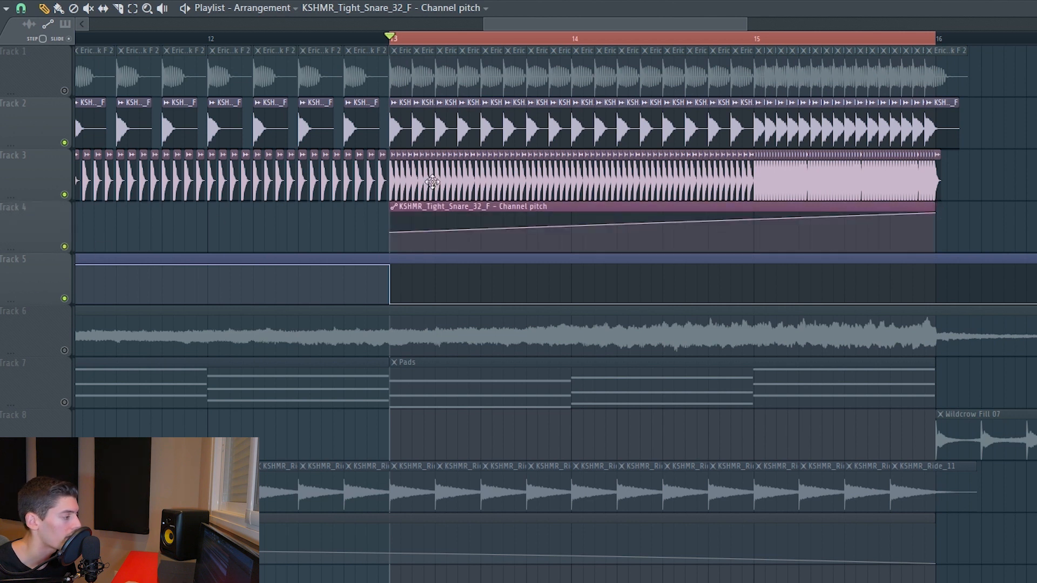
Set the trap snare's pitch range to 12, link its pitch to the tight snare's channel pitch automation, and audition from bar 13
double_click(433, 187)
left_click_drag(458, 126, 458, 114)
right_click(433, 129)
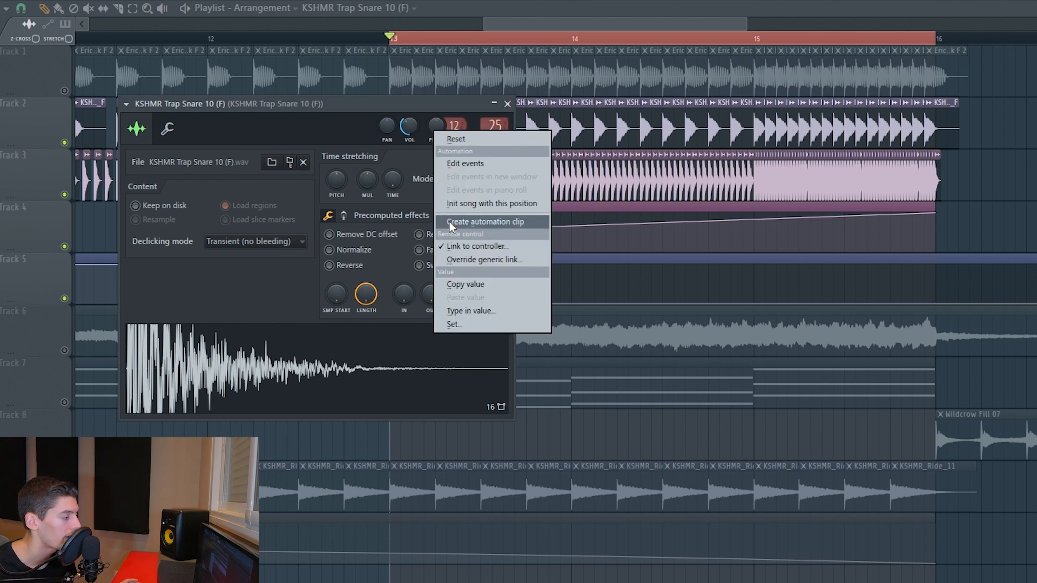
left_click(502, 246)
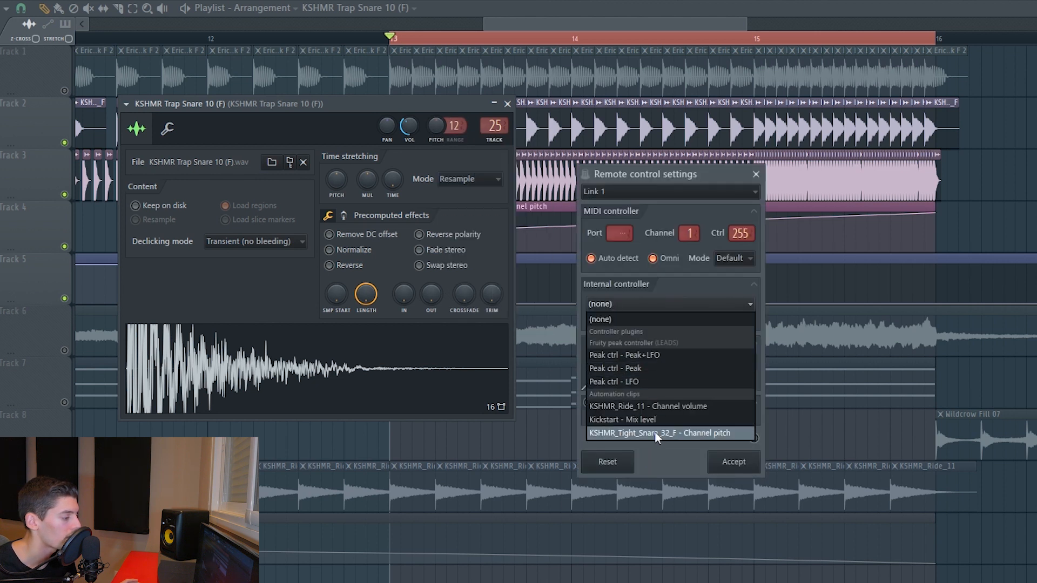
left_click(643, 433)
left_click(732, 462)
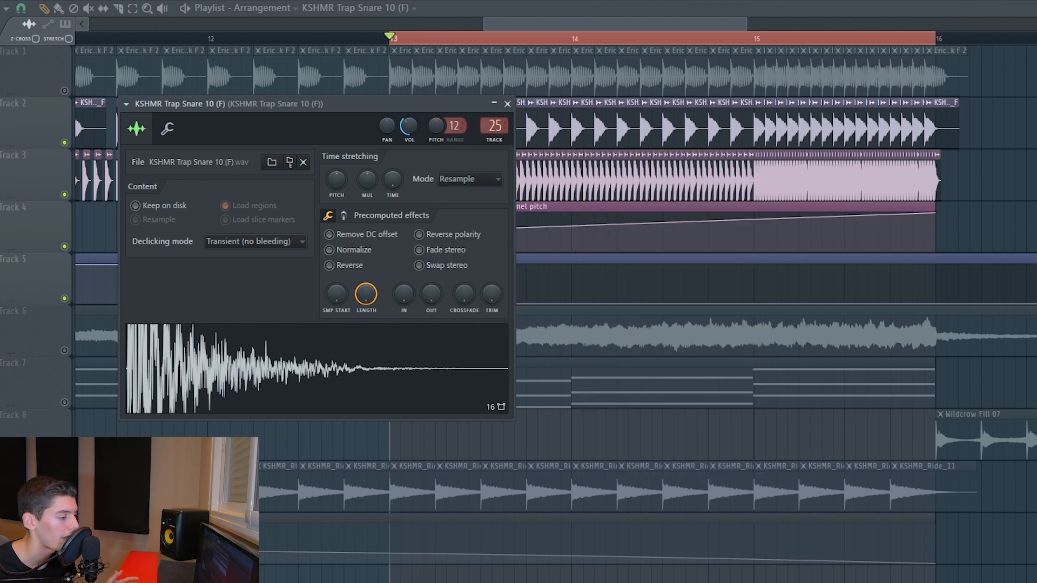
key("Escape")
key("space")
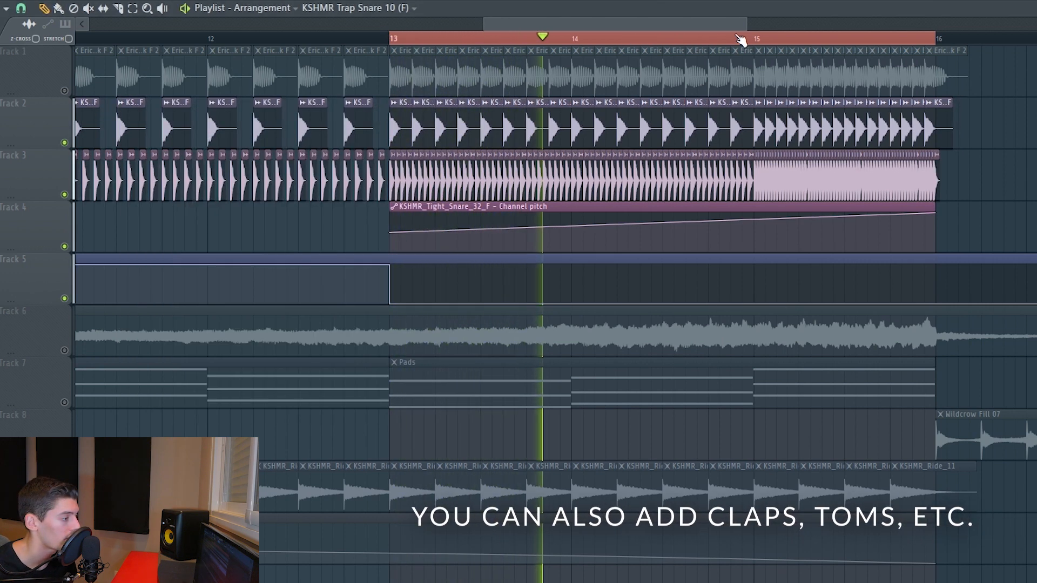
Add a channel volume automation clip for the kick over bars 13 to 16 and shape it into a curved fade-out
double_click(356, 195)
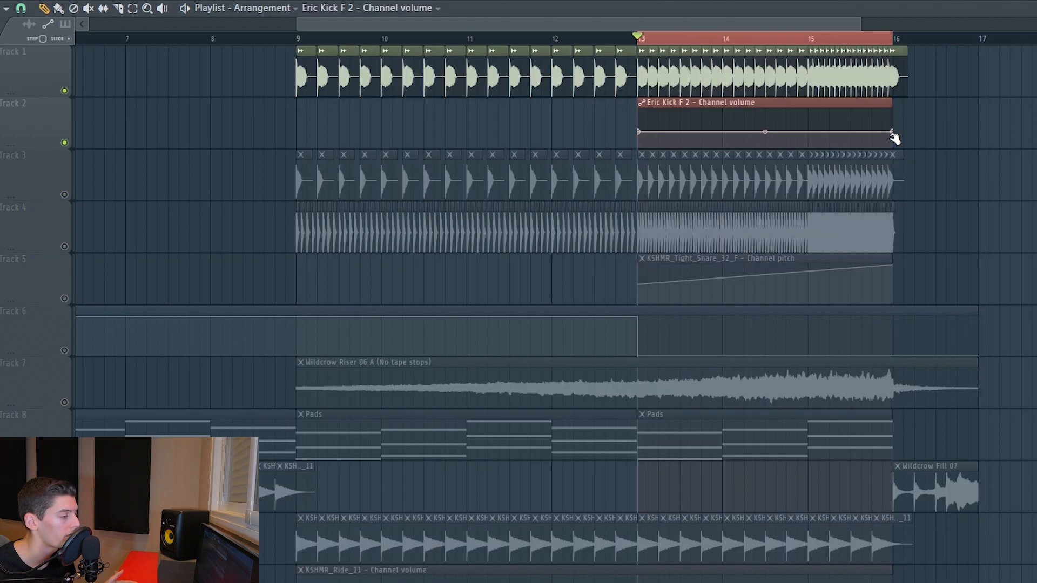
left_click_drag(893, 136, 894, 148)
left_click_drag(763, 142, 763, 131)
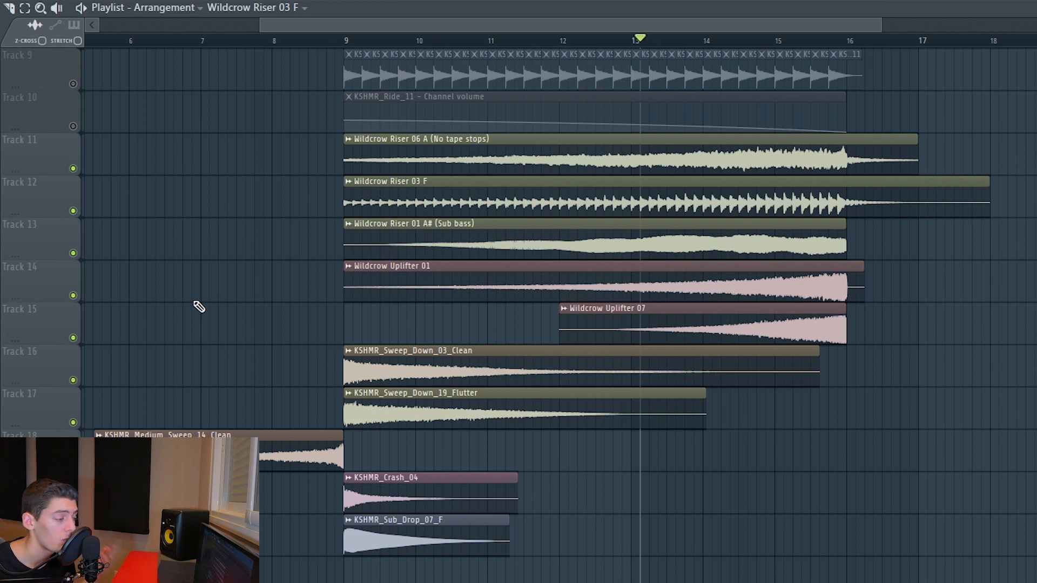
Audition Wildcrow Riser 06 A alone from bar 13, and again layered with Wildcrow Riser 03 F
right_click(73, 169)
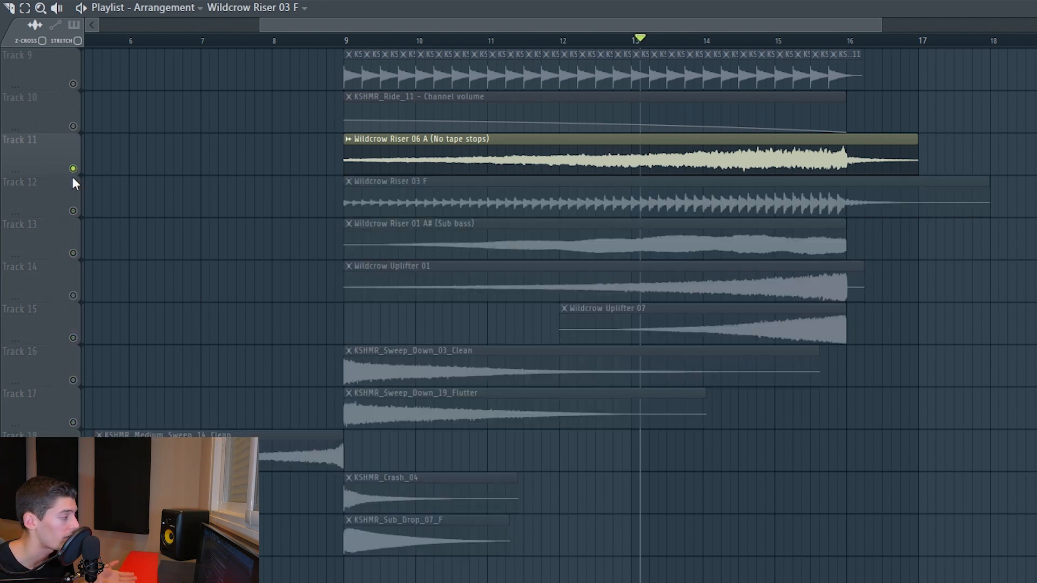
key("space")
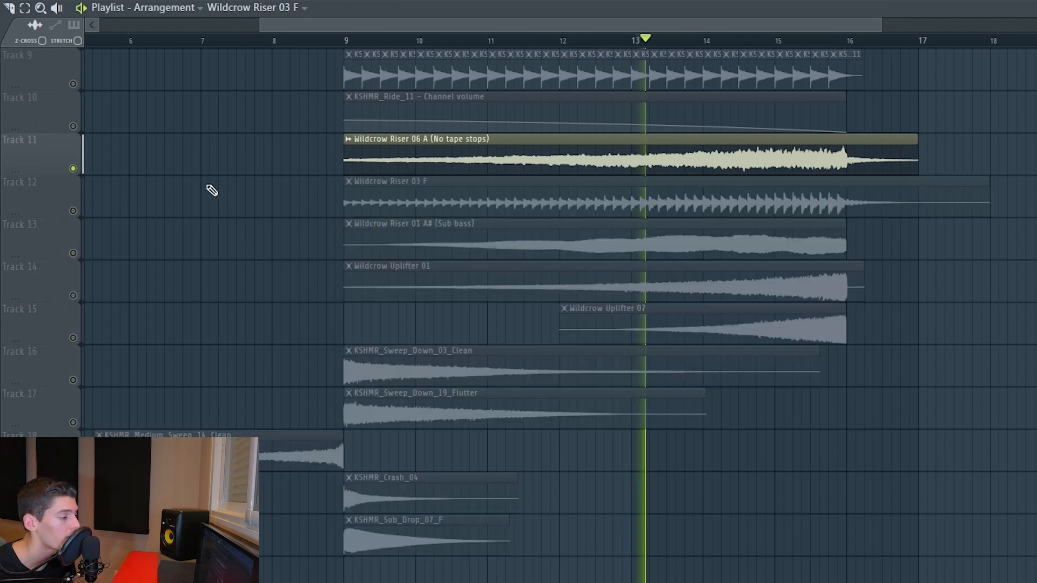
key("space")
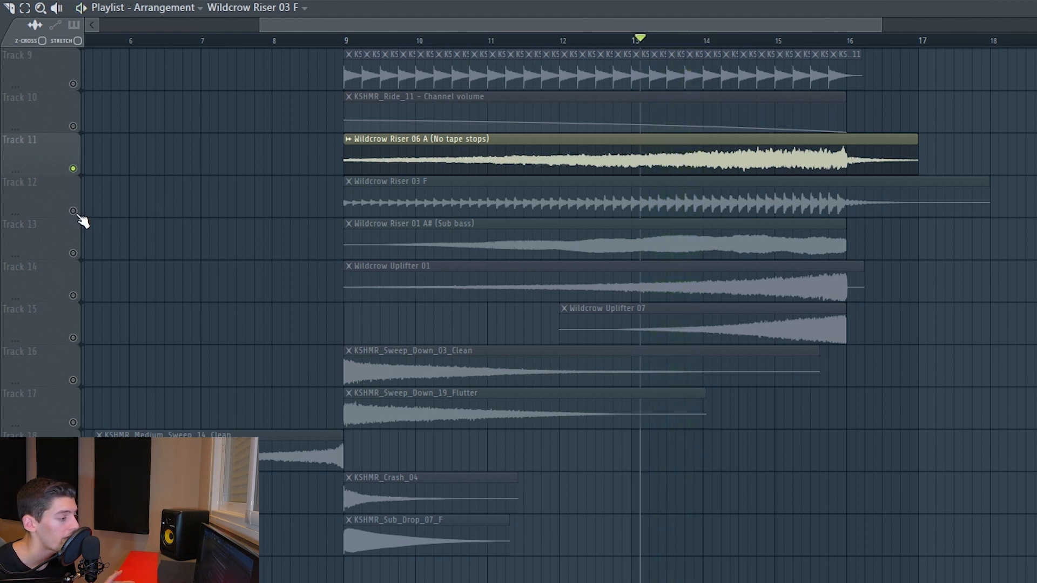
left_click(74, 211)
key("space")
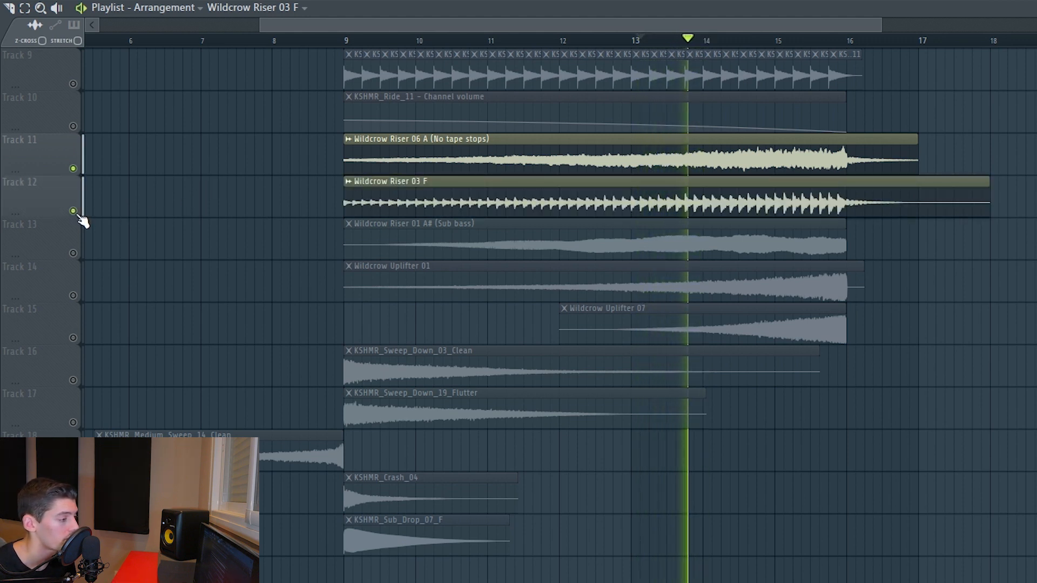
key("space")
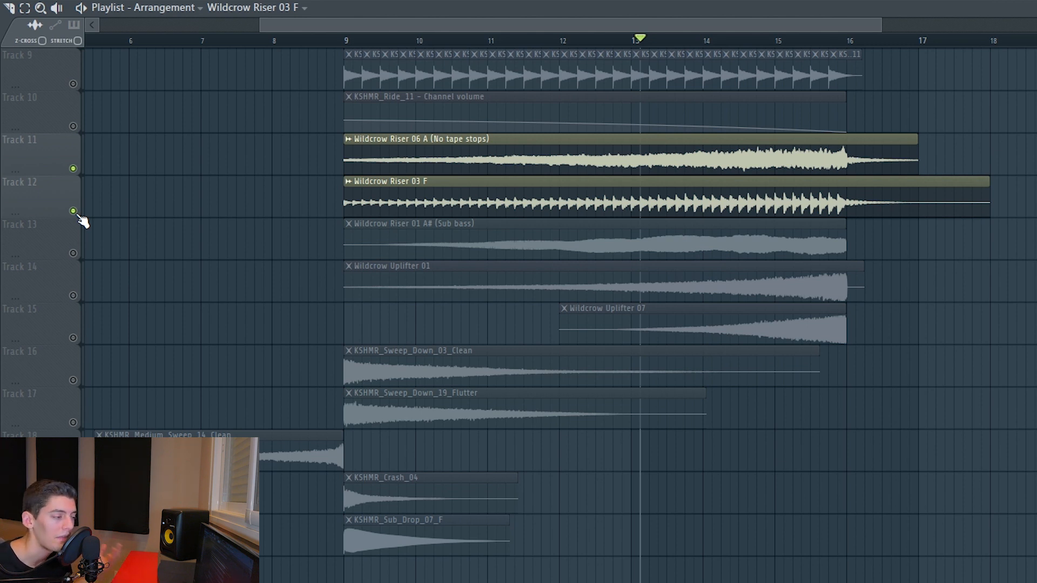
Compare Wildcrow Riser 03 F and Wildcrow Riser 06 A by soloing and auditioning each from bar 13
right_click(74, 212)
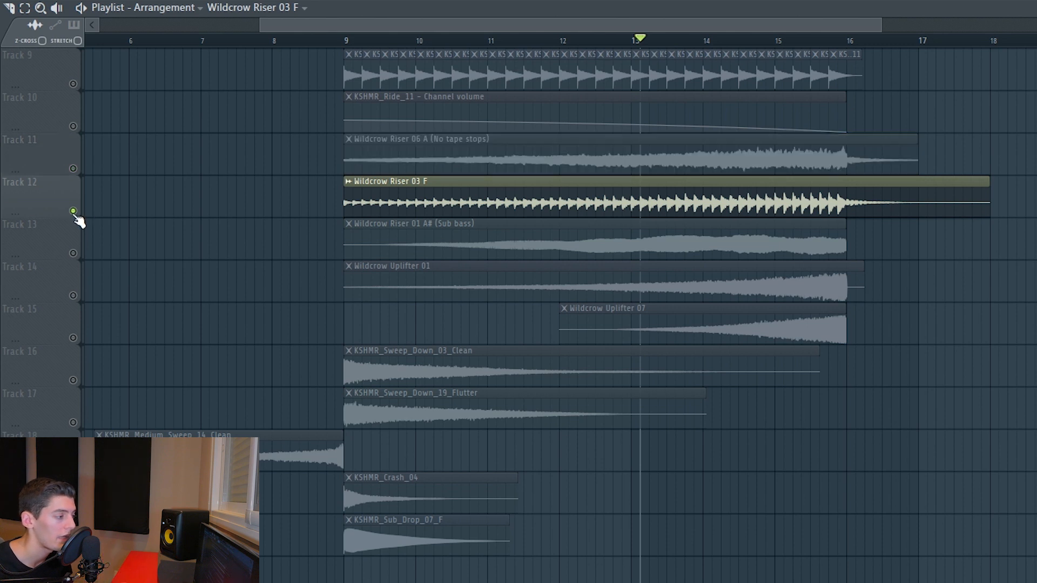
key("space")
key("space")
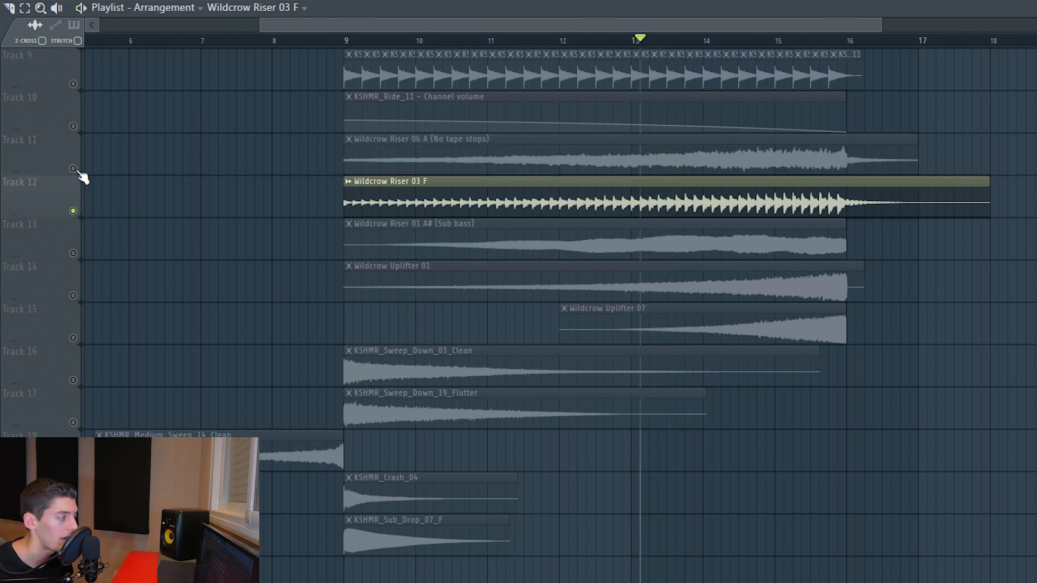
right_click(74, 168)
key("space")
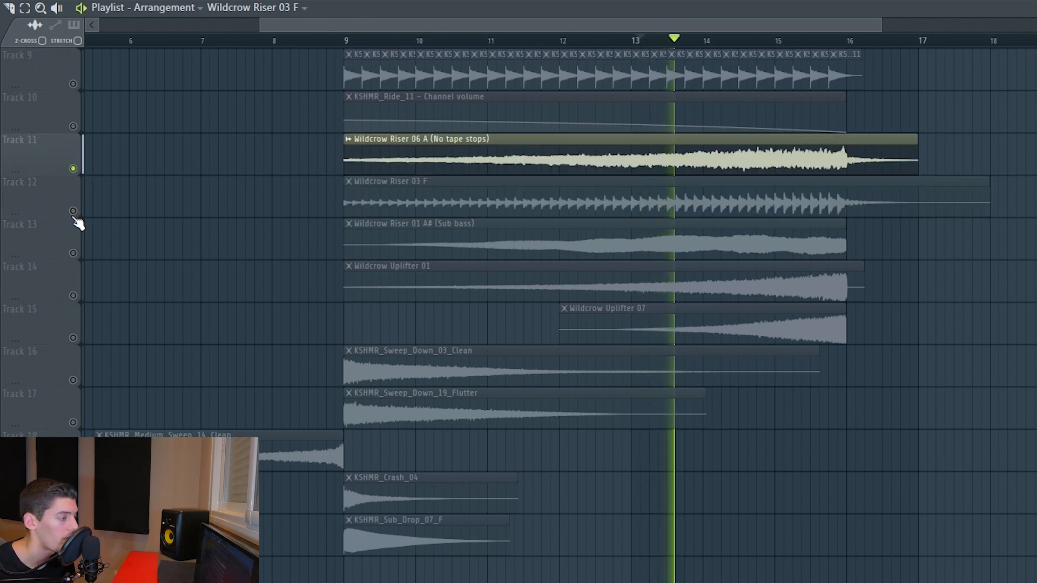
key("space")
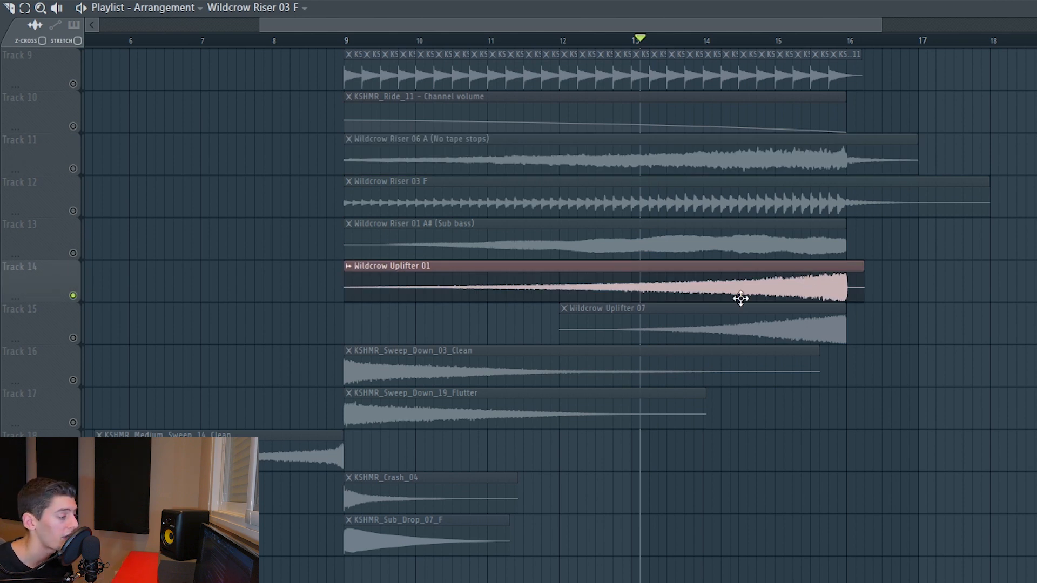
Audition Wildcrow Uplifter 01 and Uplifter 07 separately from bar 13, and both together from bar 15
key("space")
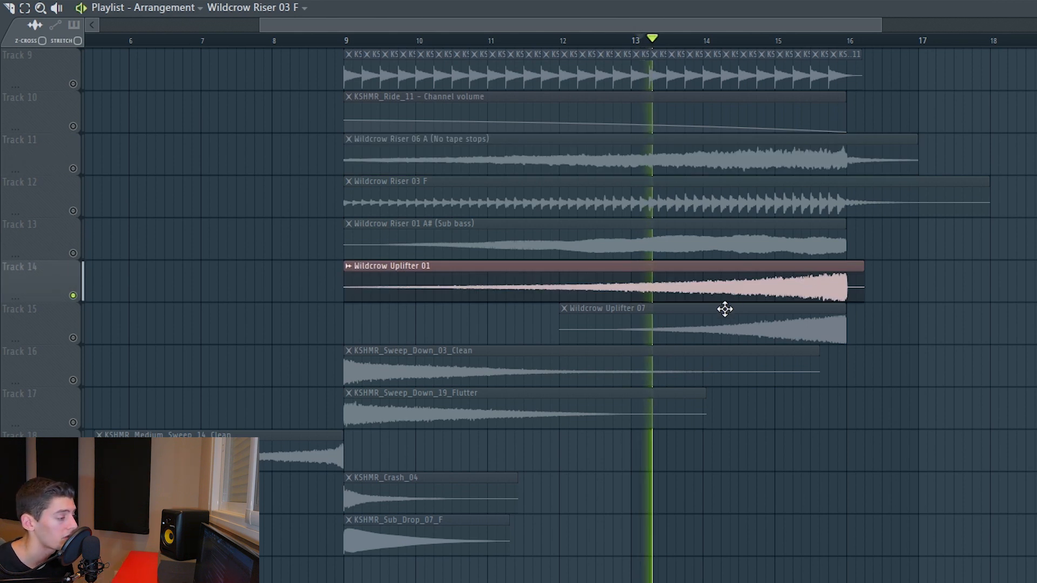
right_click(74, 339)
key("space")
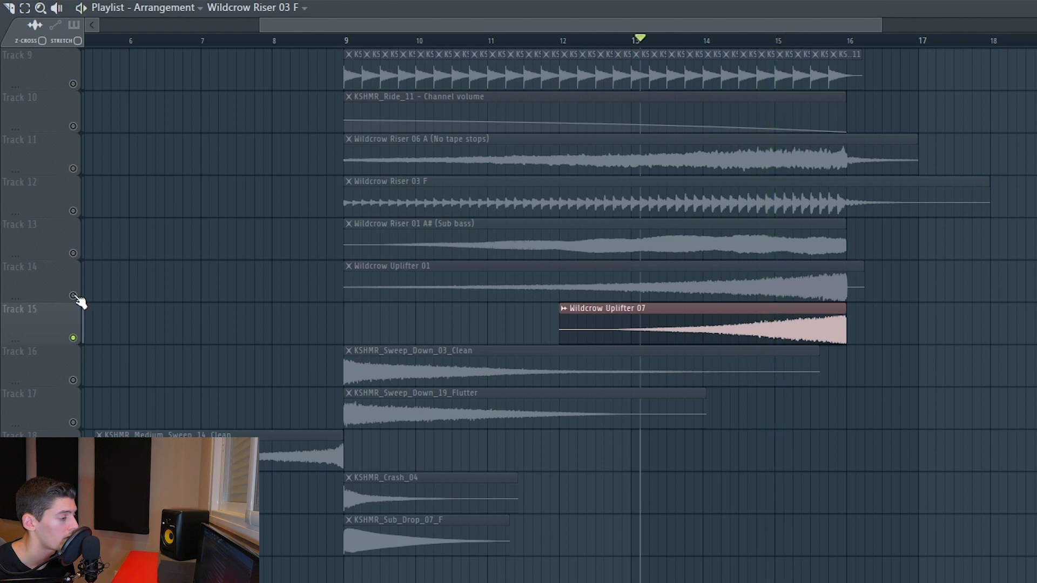
left_click(73, 296)
left_click(776, 41)
key("space")
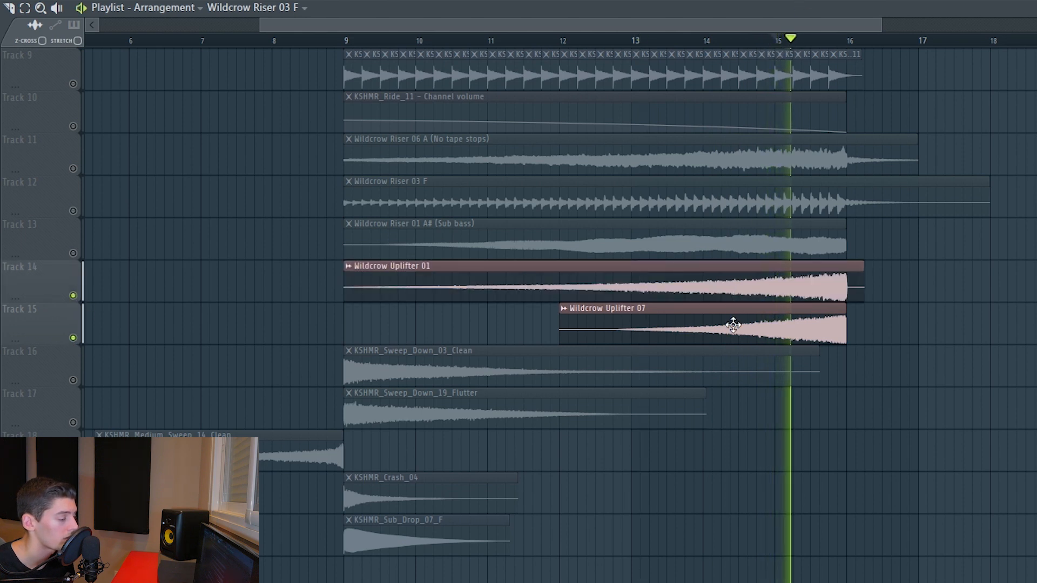
left_click(732, 324)
key("space")
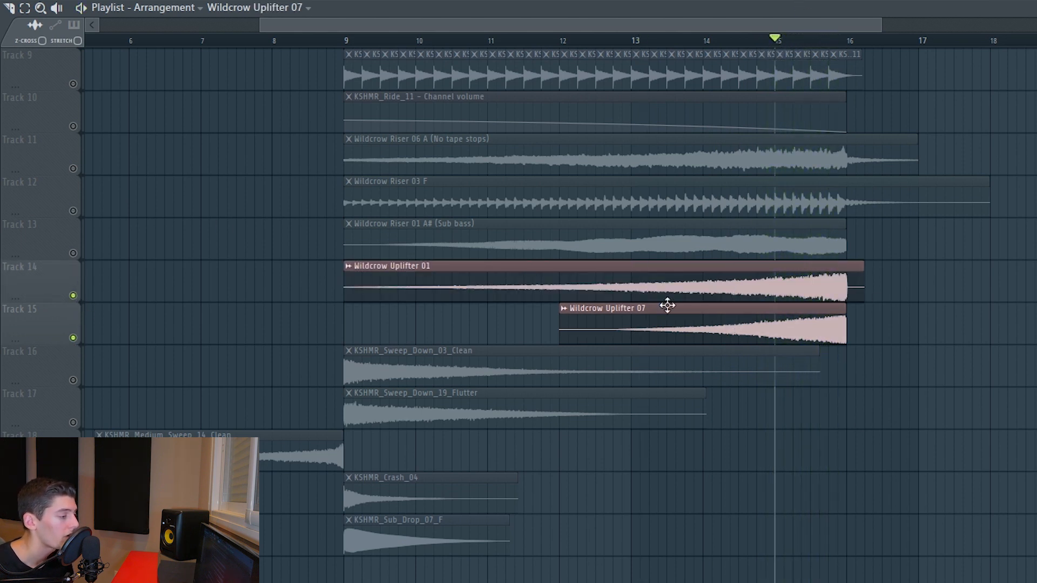
Unmute Wildcrow Riser 03 F and Riser 06 A alongside the two uplifters and audition the layers from bar 14
left_click(73, 211)
left_click(73, 169)
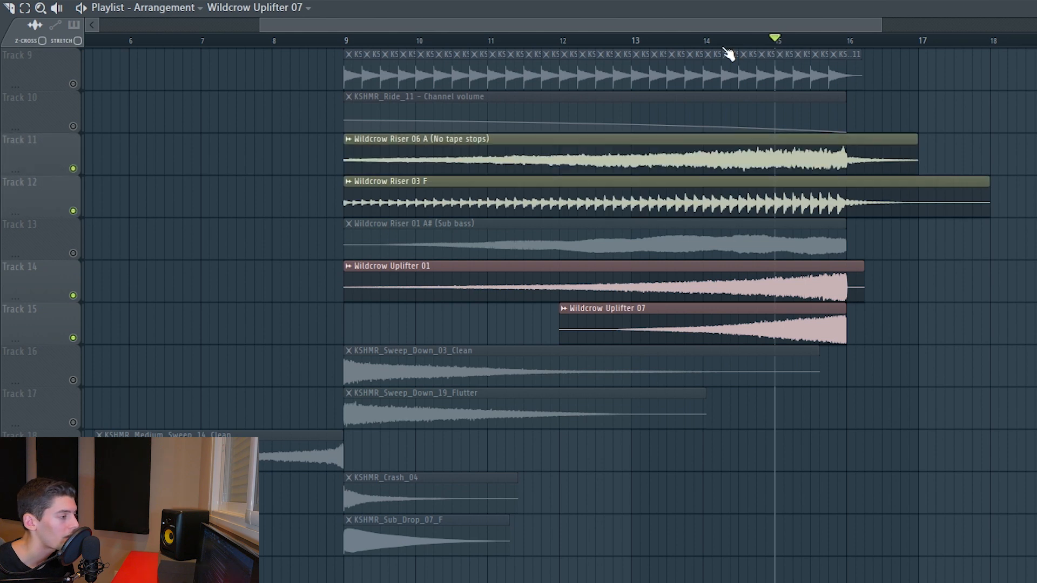
left_click(708, 44)
key("space")
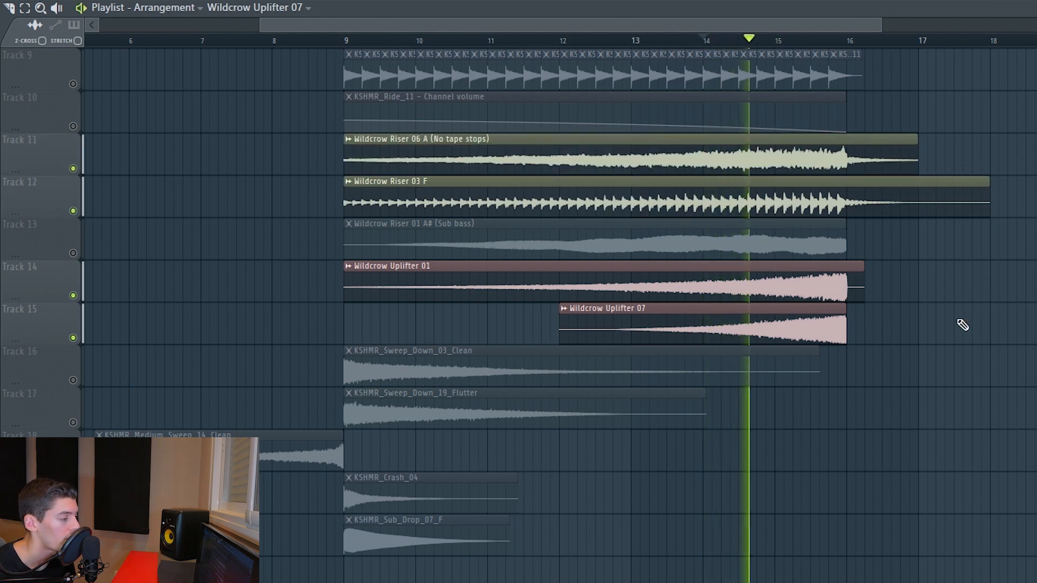
key("space")
Unmute the Wildcrow Riser 01 A# sub bass track and audition all risers and uplifters from the middle of bar 10
left_click(73, 253)
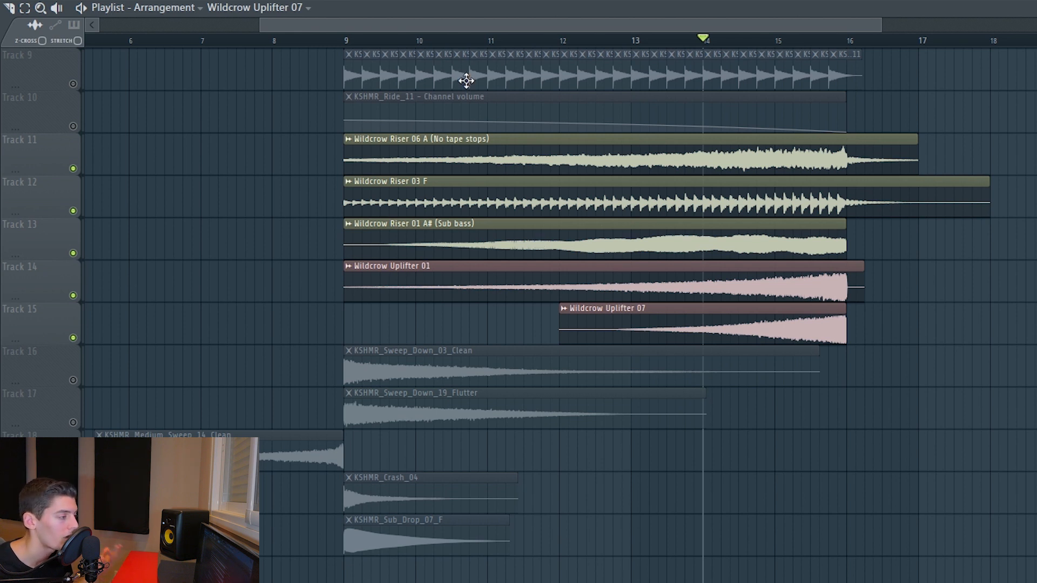
left_click(466, 42)
key("space")
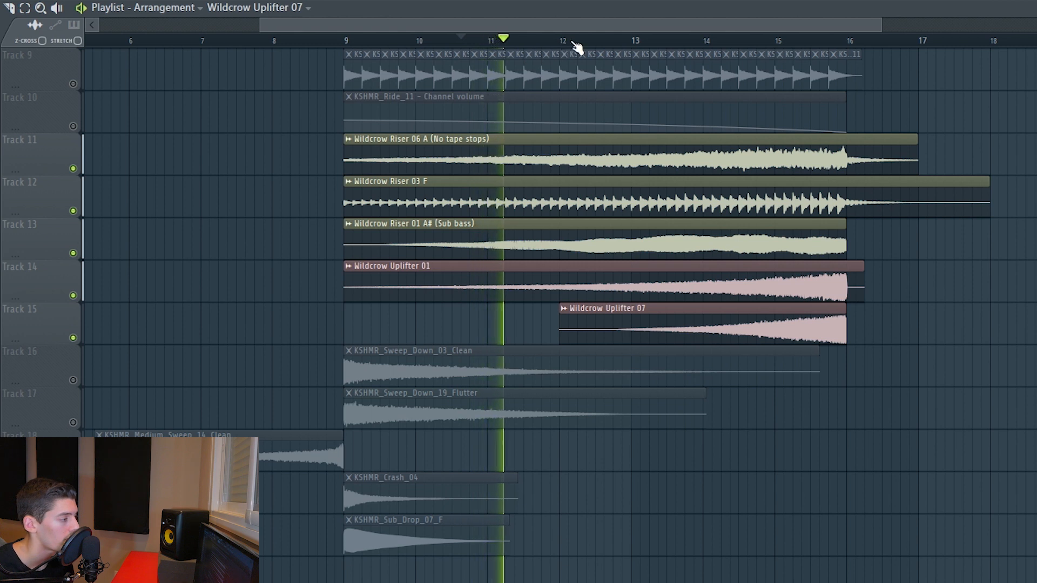
Audition the layered Wildcrow risers and uplifters further along the buildup, from bar 13 and from just before bar 15
left_click(635, 43)
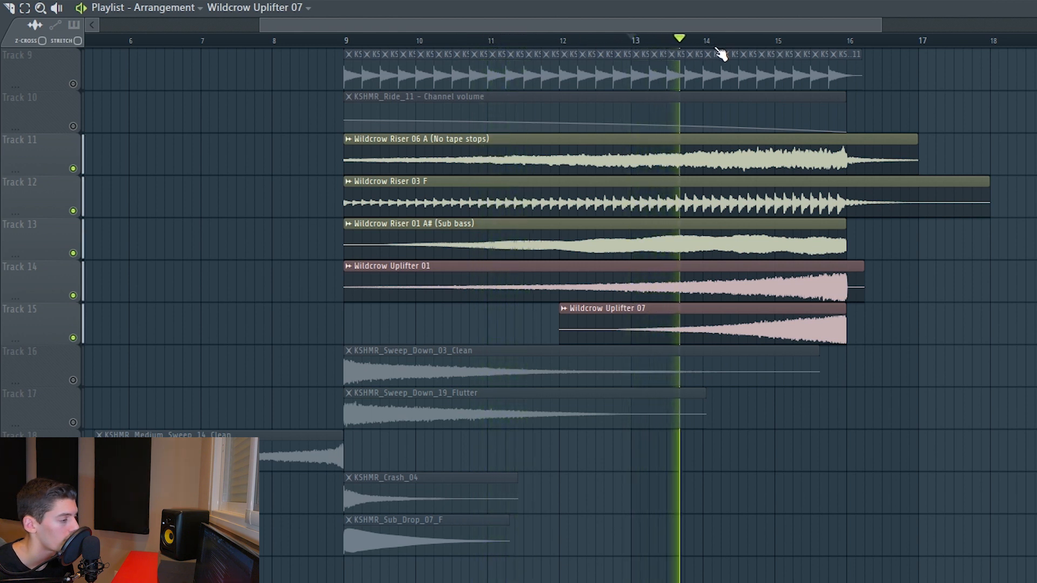
left_click(767, 42)
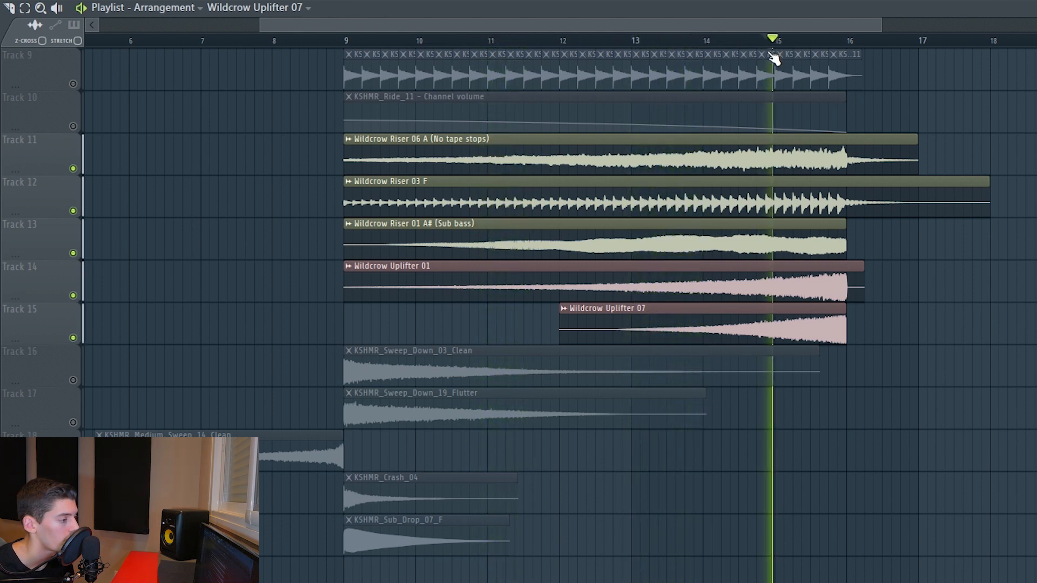
key("space")
left_click(692, 249)
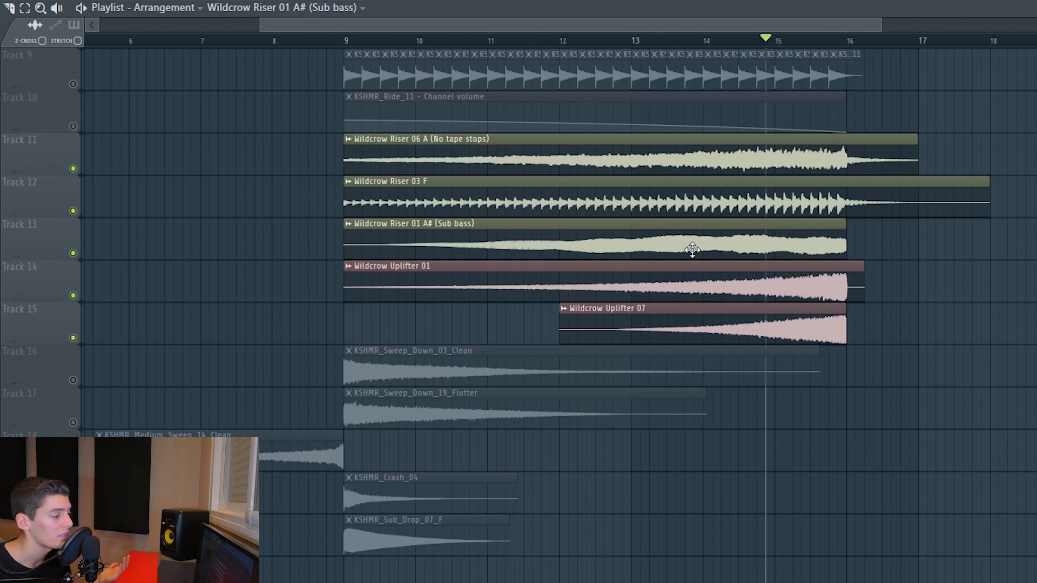
Audition KSHMR_Sweep_Down_03_Clean and KSHMR_Sweep_Down_19_Flutter together from bar 9
scroll(496, 259, "down", 1)
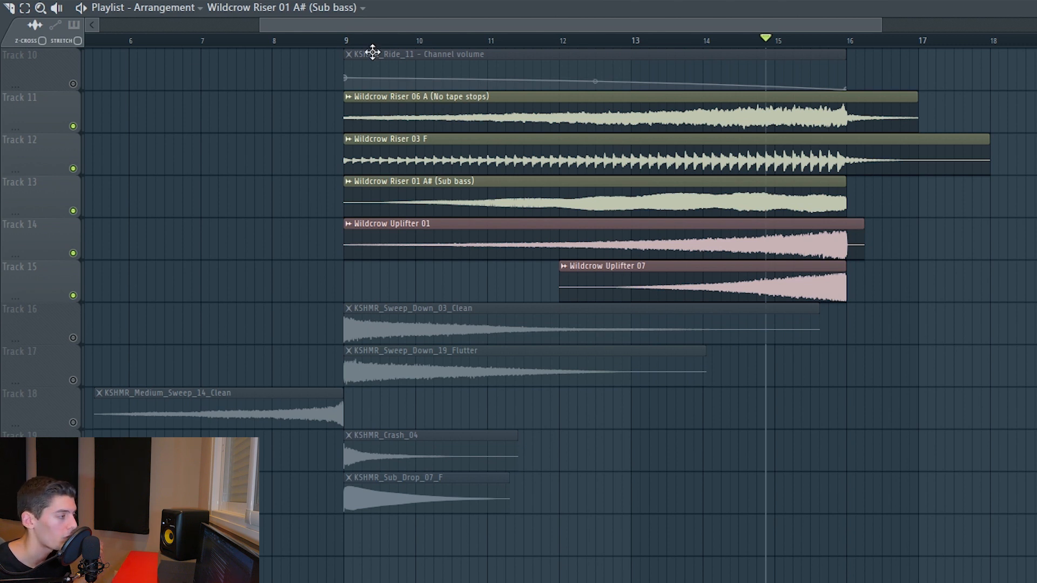
left_click(345, 40)
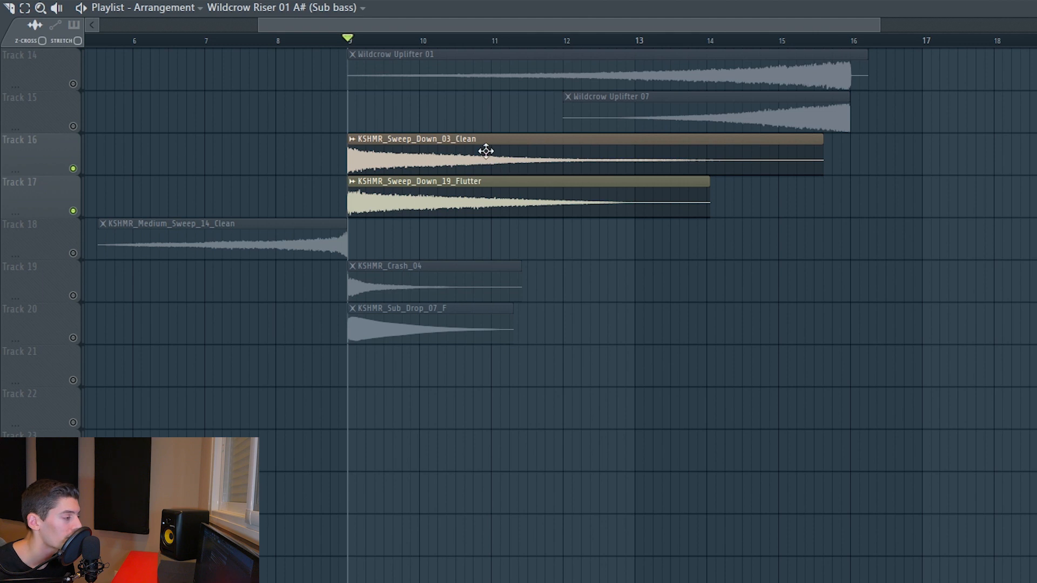
key("space")
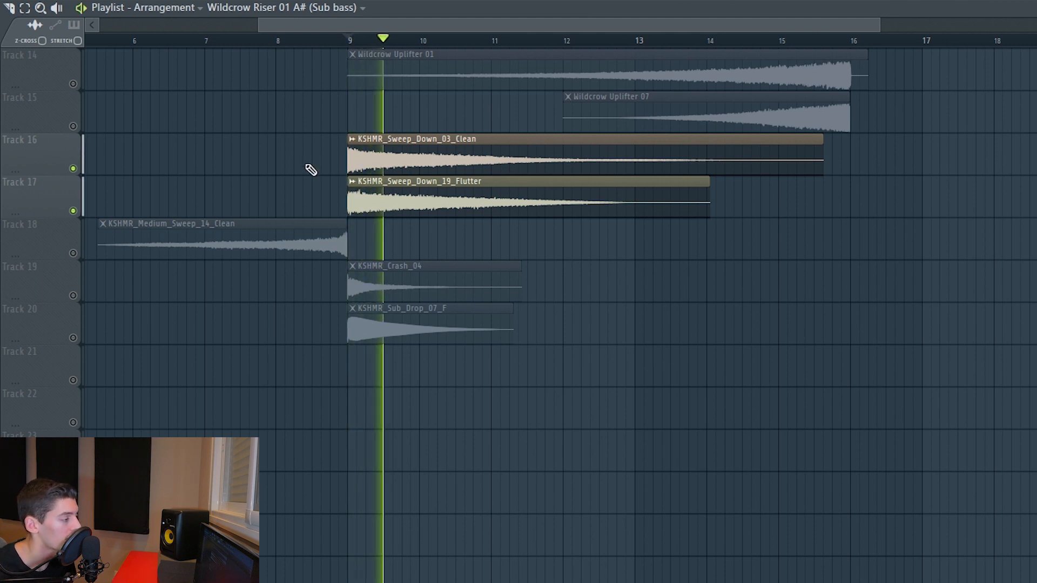
key("space")
Solo and audition KSHMR_Sweep_Down_03_Clean and KSHMR_Sweep_Down_19_Flutter one at a time from bar 9
left_click(73, 168, "ctrl")
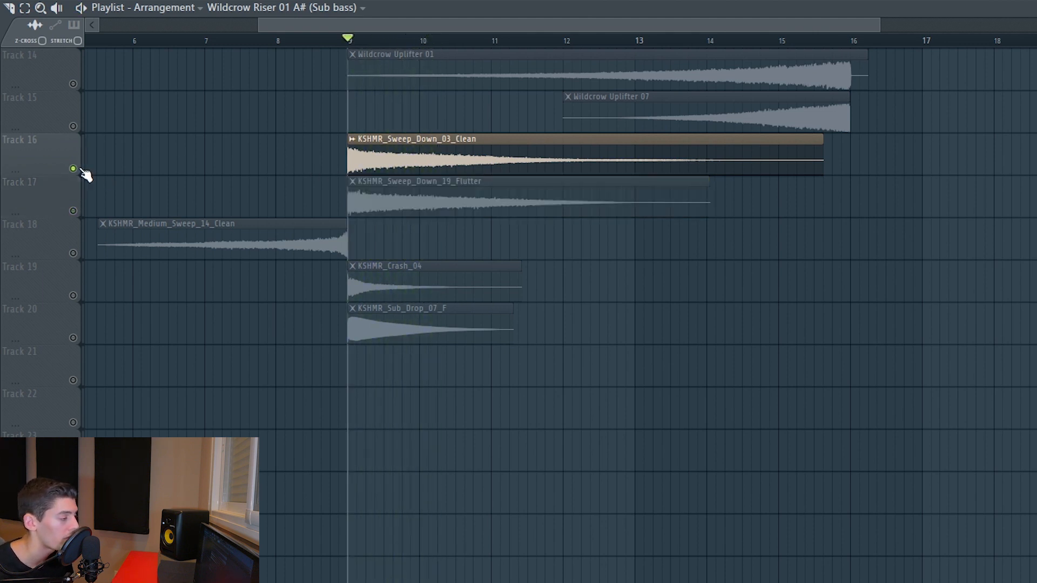
key("space")
key("space")
left_click(74, 211, "ctrl")
key("space")
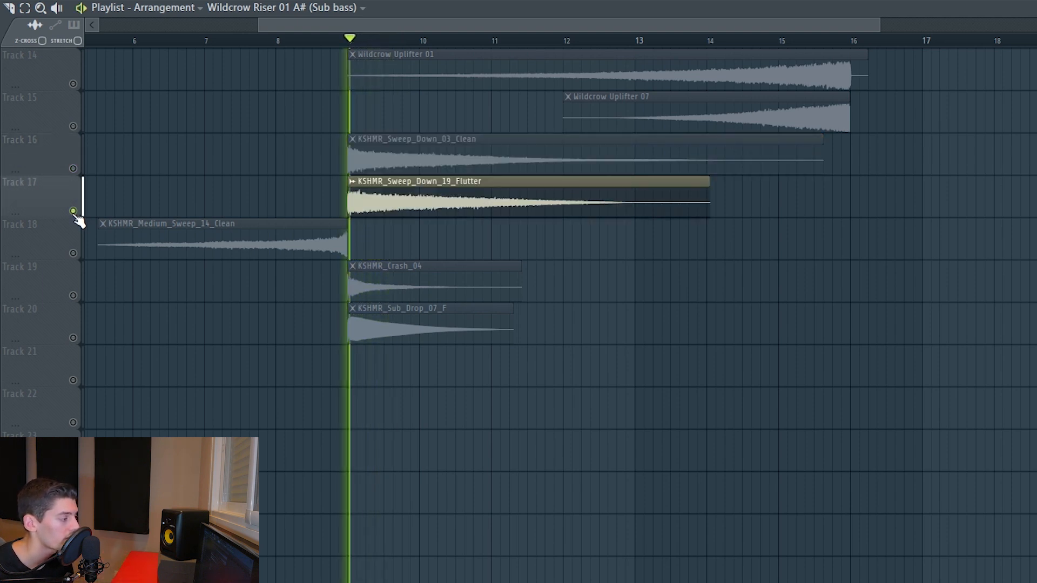
key("space")
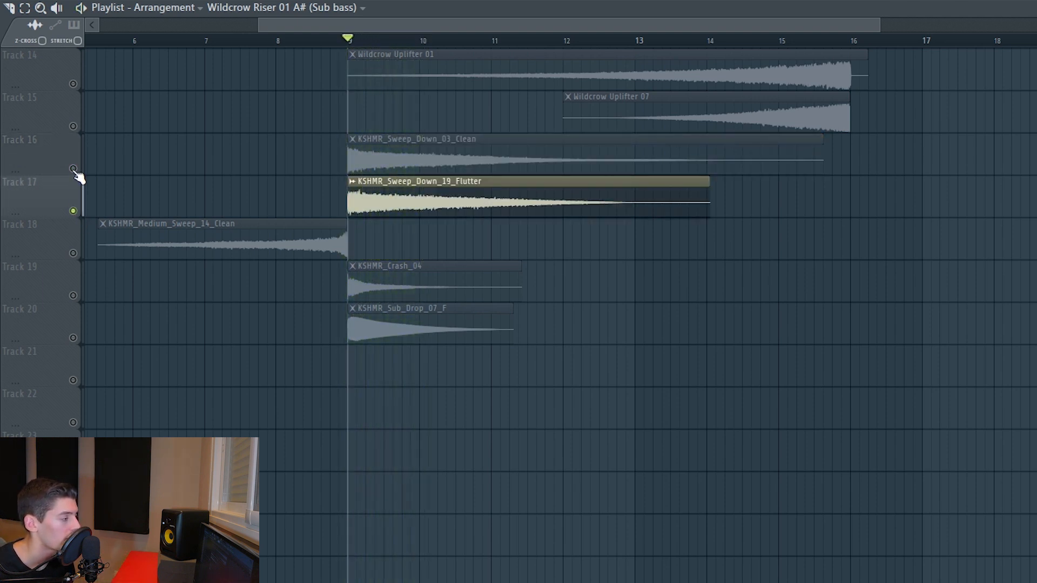
Unmute the Sweep_Down_03_Clean and Medium_Sweep_14_Clean tracks and audition the transition into bar 9 from bar 8 and mid-bar 8
left_click(73, 168)
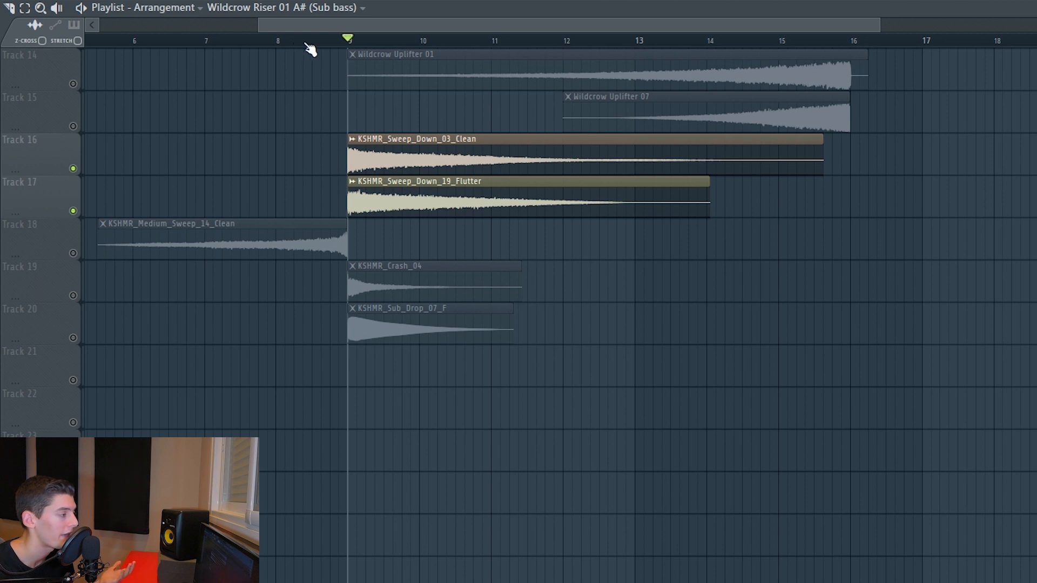
left_click(278, 42)
left_click(73, 253)
key("space")
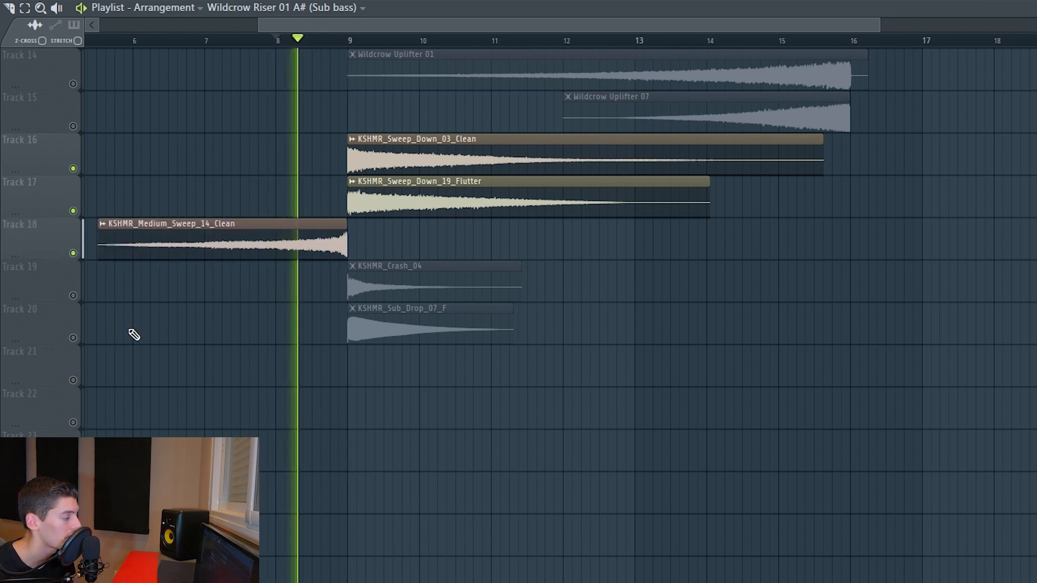
key("space")
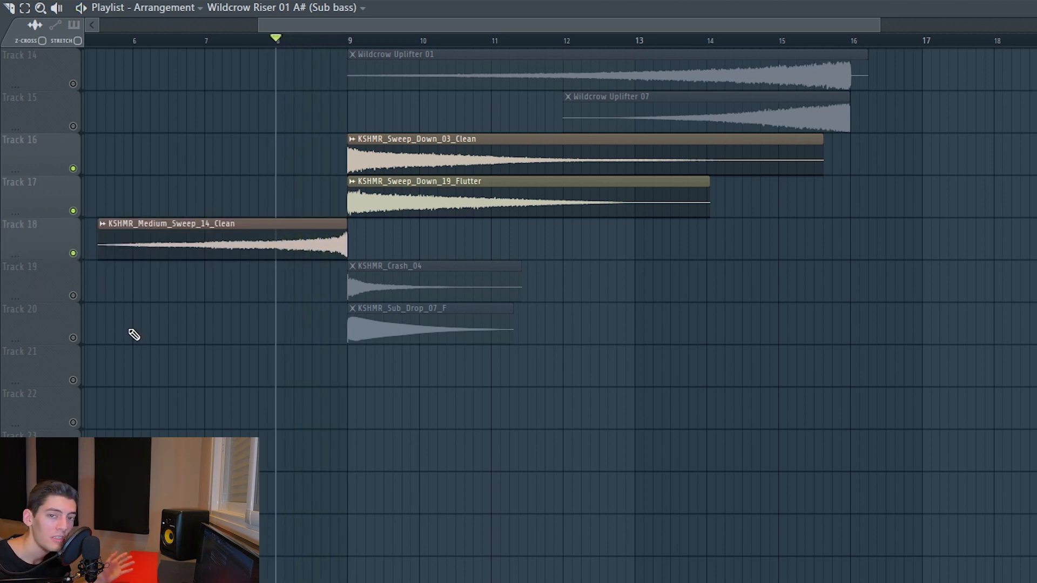
key("space")
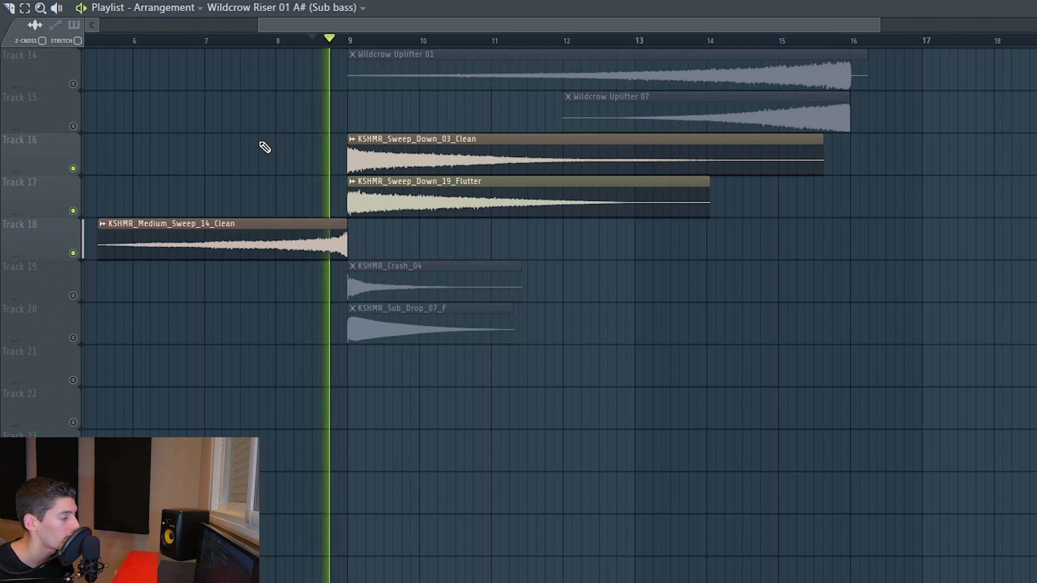
key("space")
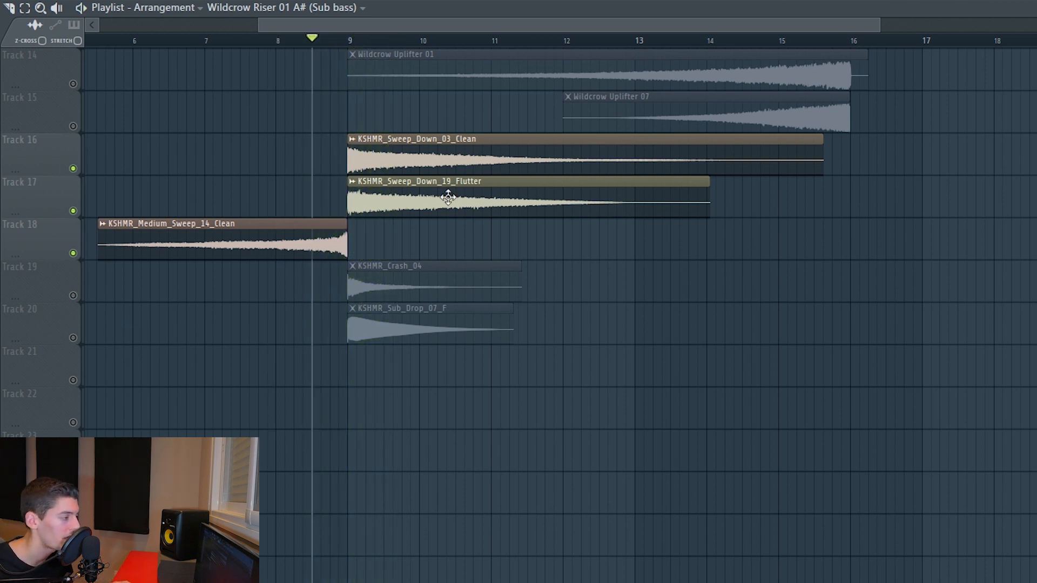
Place a unique copy of KSHMR_Medium_Sweep_14_Clean directly after the original at bar 9 and reverse its sample
left_click(249, 244)
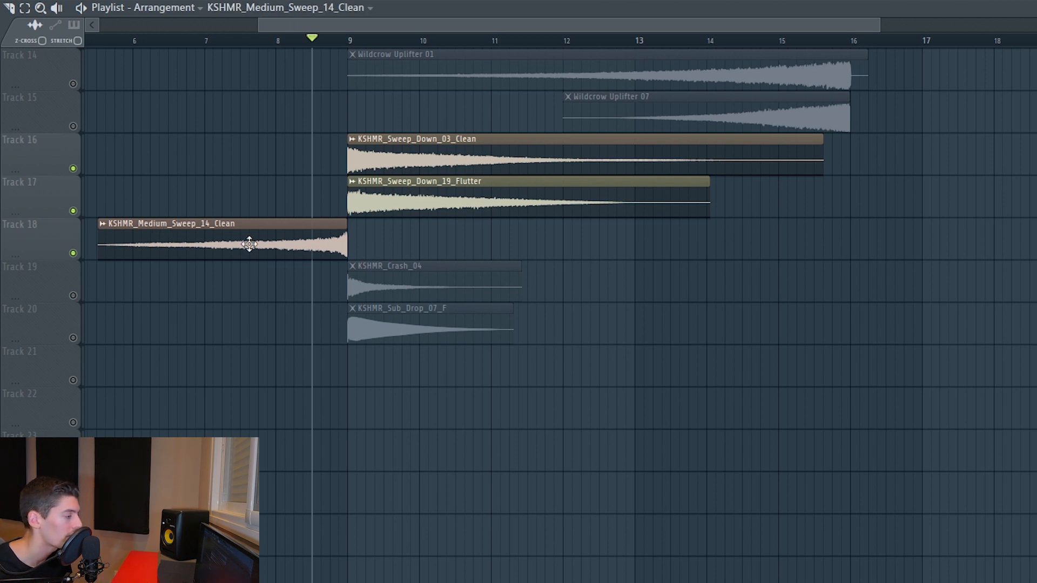
left_click(350, 235)
right_click(350, 233)
left_click(419, 338)
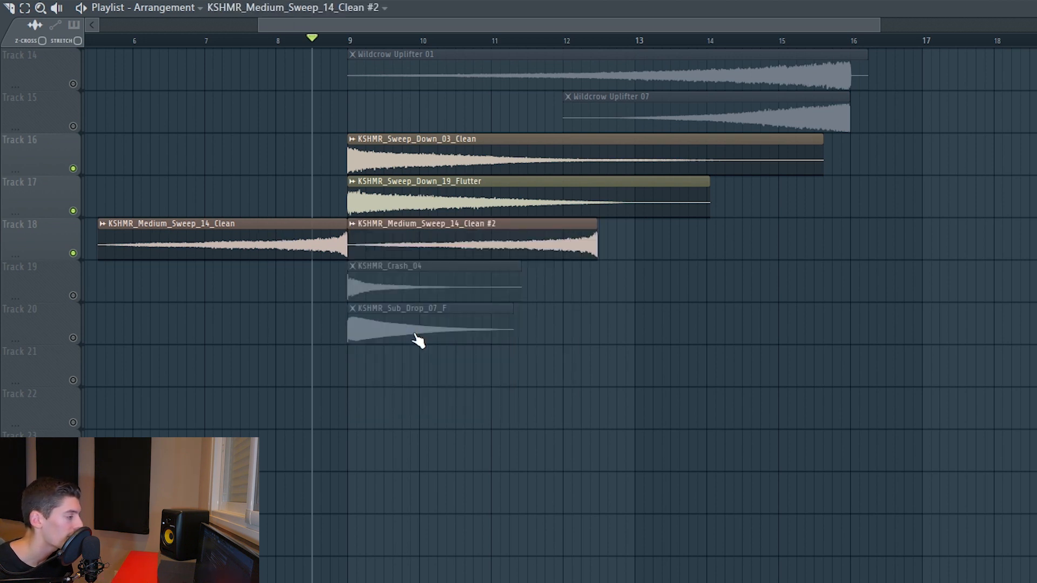
double_click(393, 247)
left_click(132, 271)
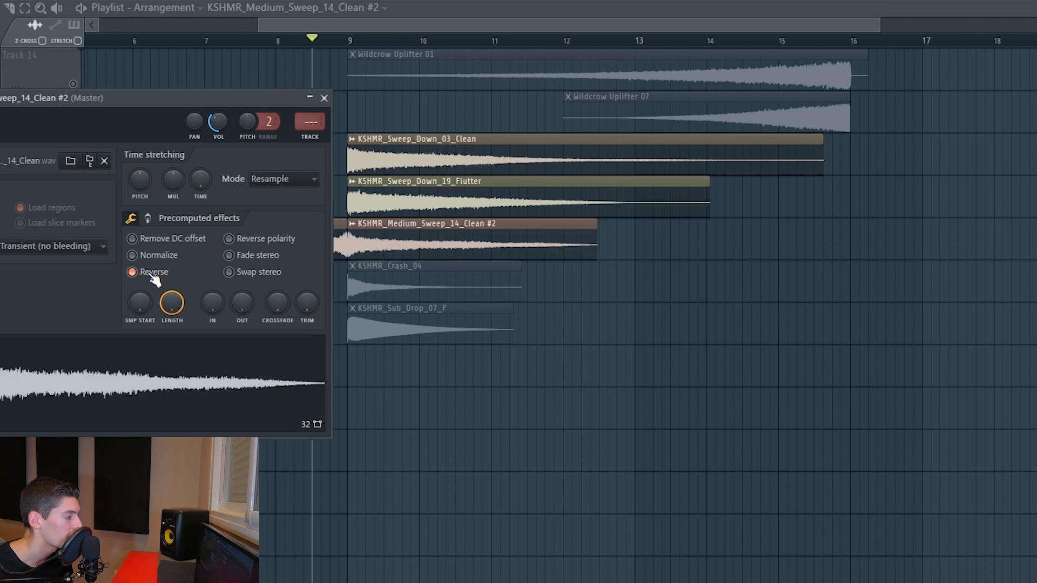
key("Escape")
Shape the reversed medium sweep with Fruity parametric EQ 2 by lowering band 4's frequency and gain and raising band 5's, auditioning the sweep
key("space")
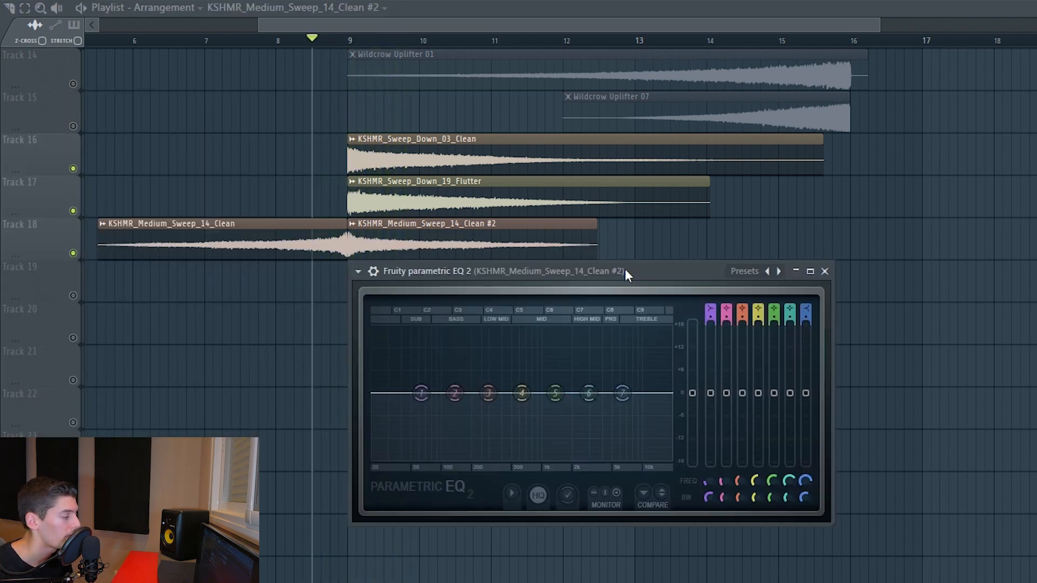
left_click_drag(522, 393, 491, 403)
left_click_drag(555, 393, 631, 385)
key("space")
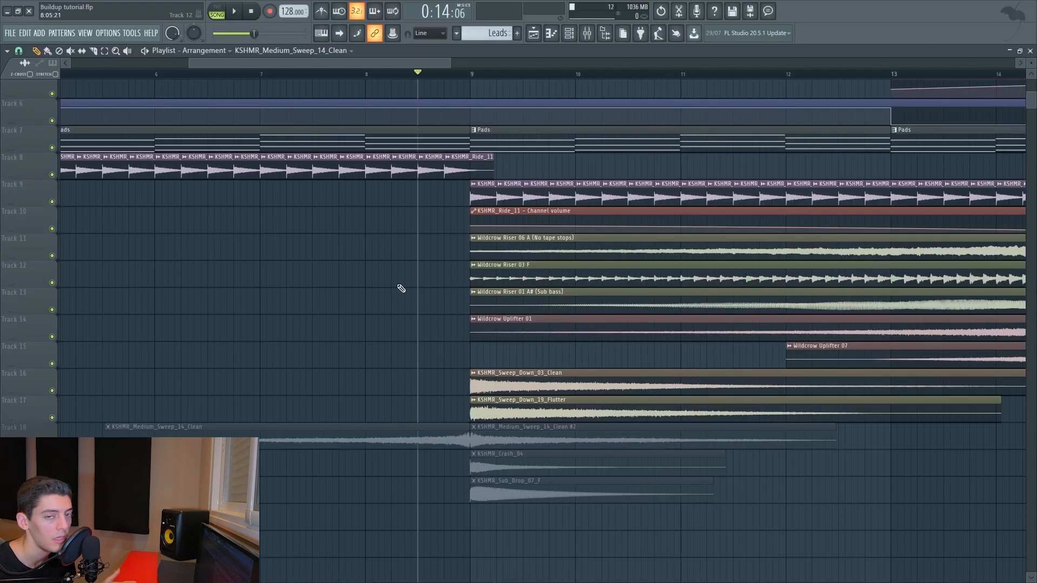
Compare the buildup from the middle of bar 8 with the medium sweep track muted and unmuted
key("space")
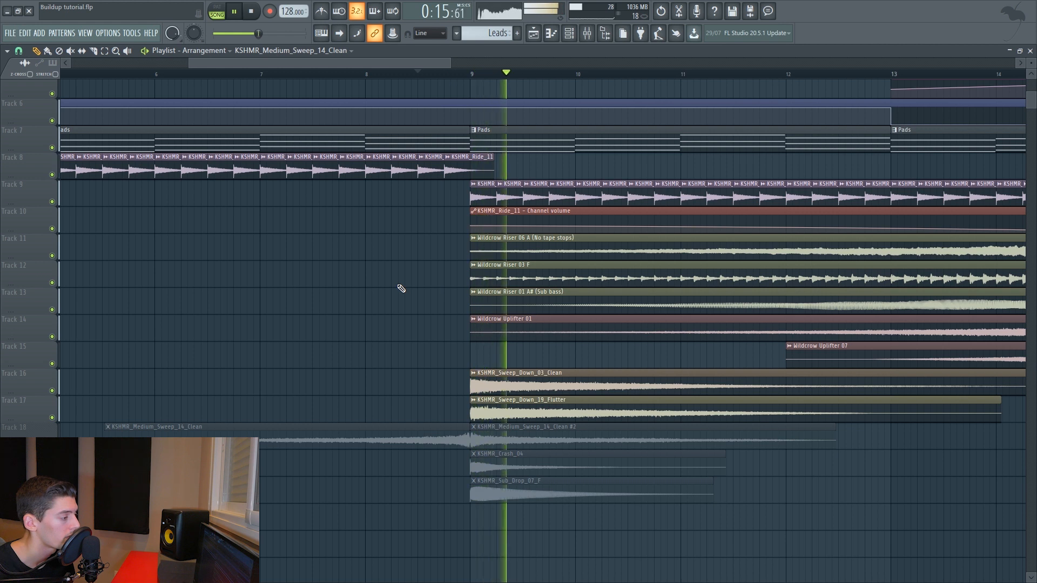
key("space")
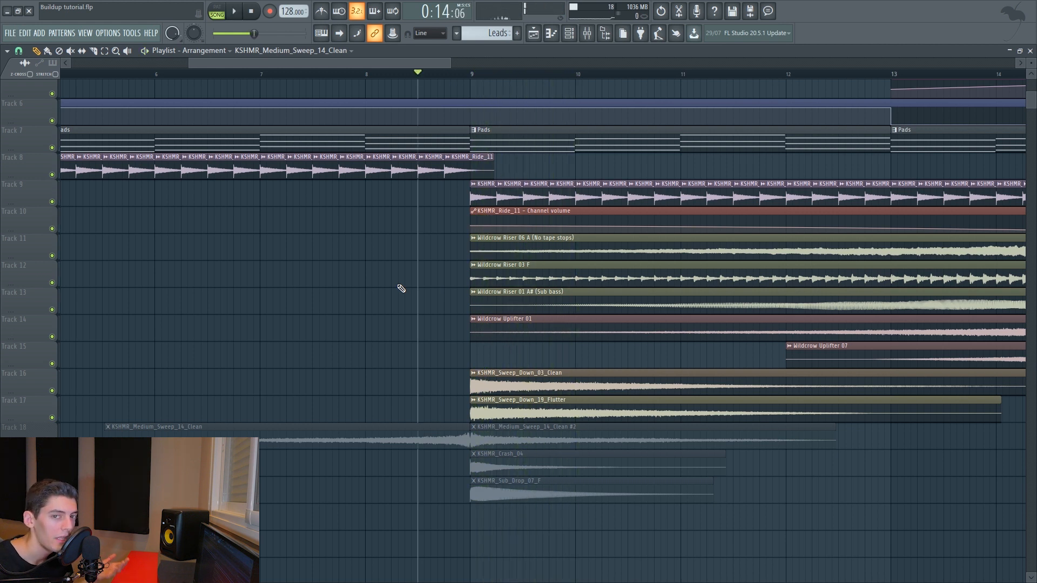
left_click(52, 445)
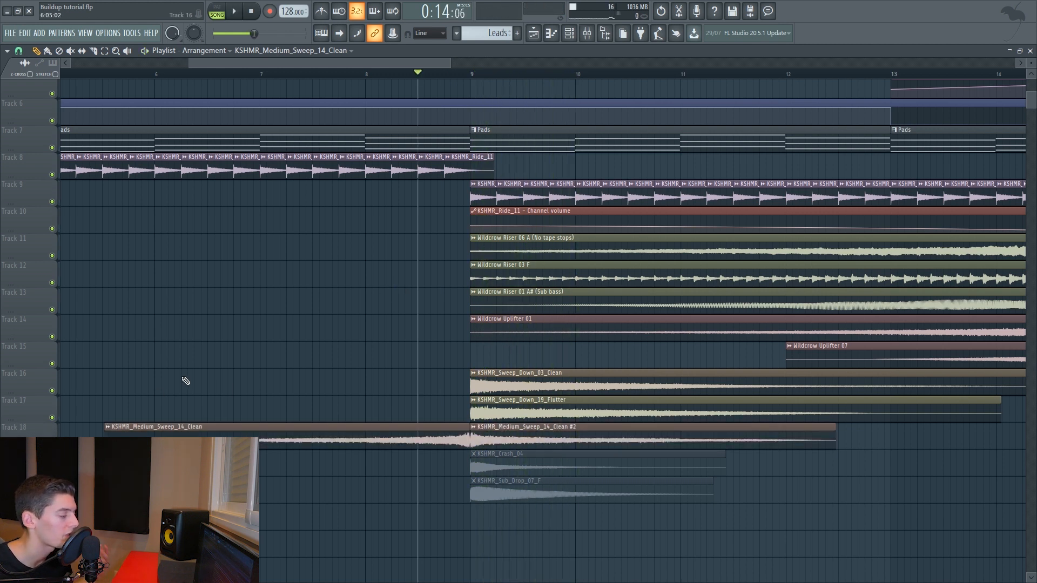
key("space")
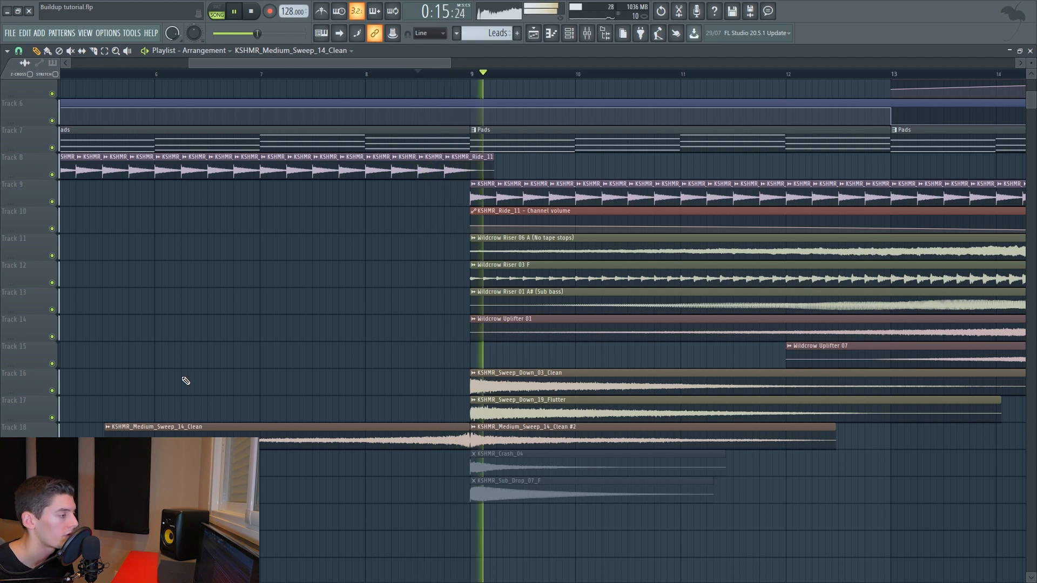
key("space")
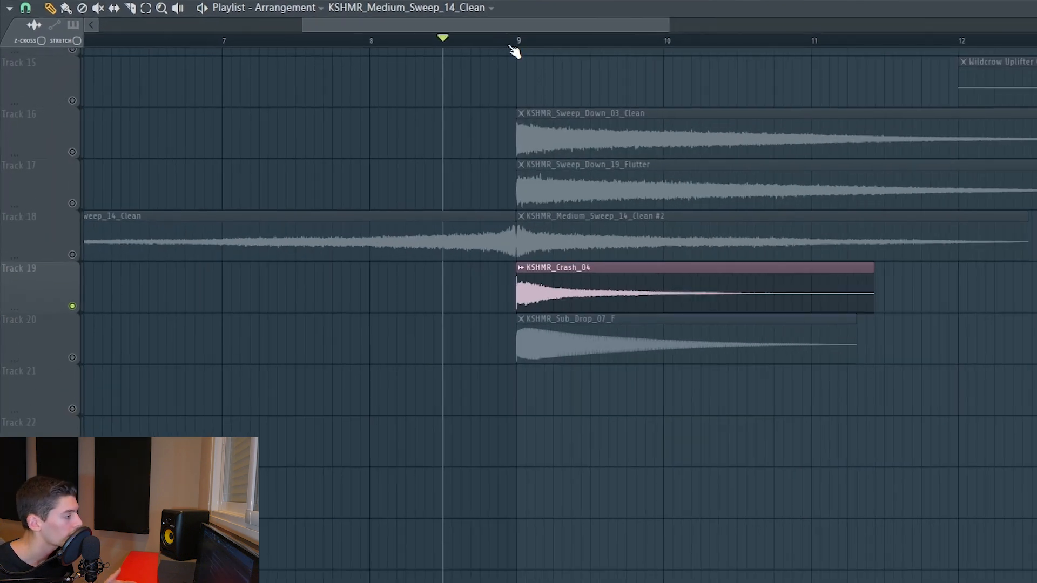
Audition KSHMR_Crash_04 and KSHMR_Sub_Drop_07_F each on its own from bar 9
left_click(468, 74)
left_click(520, 42)
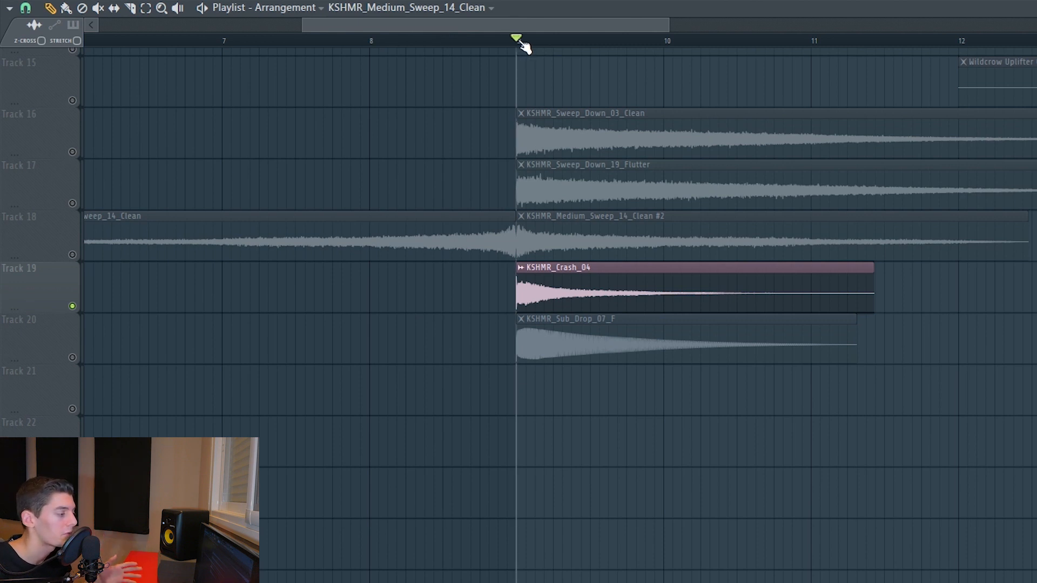
key("space")
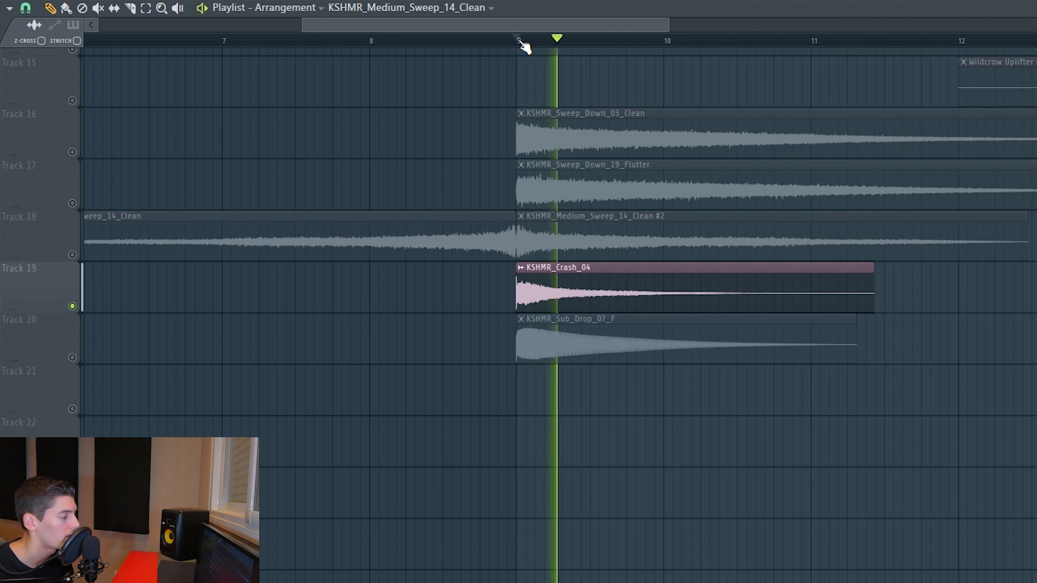
right_click(72, 358)
key("space")
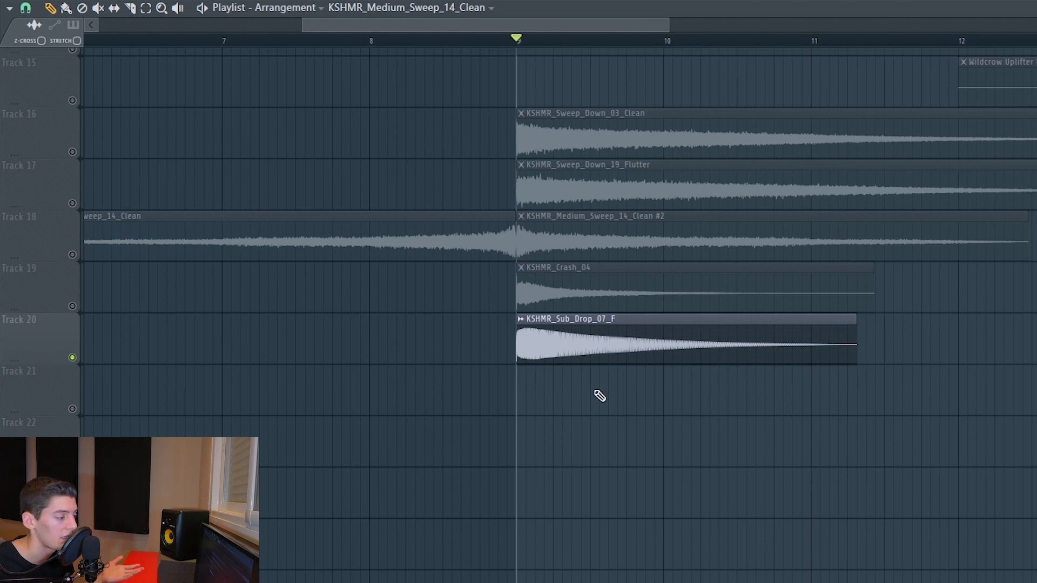
key("space")
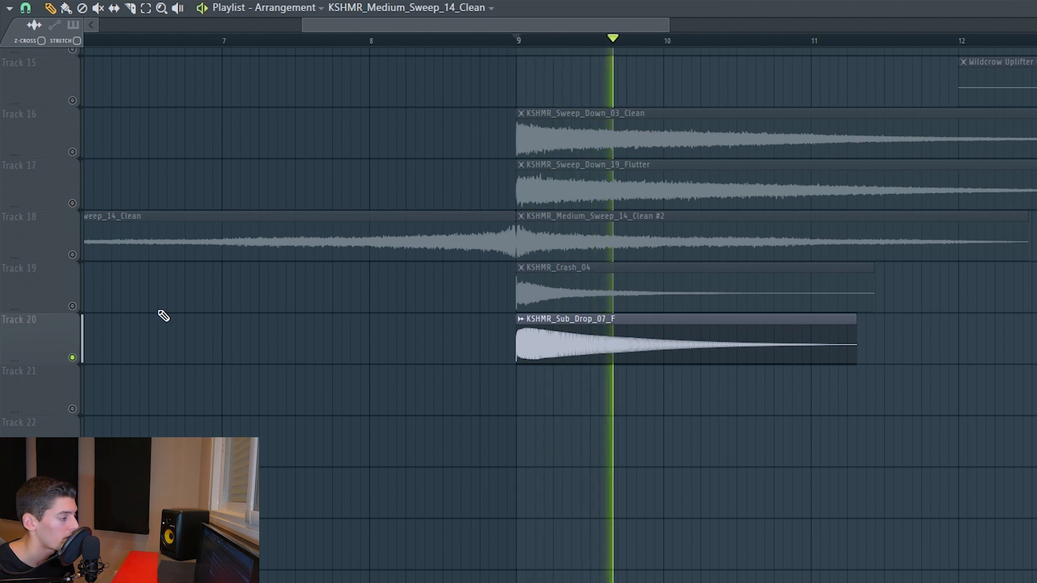
key("space")
Unmute all playlist tracks and audition the complete transition into bar 9 from the middle of bar 8
scroll(518, 349, "up", 2)
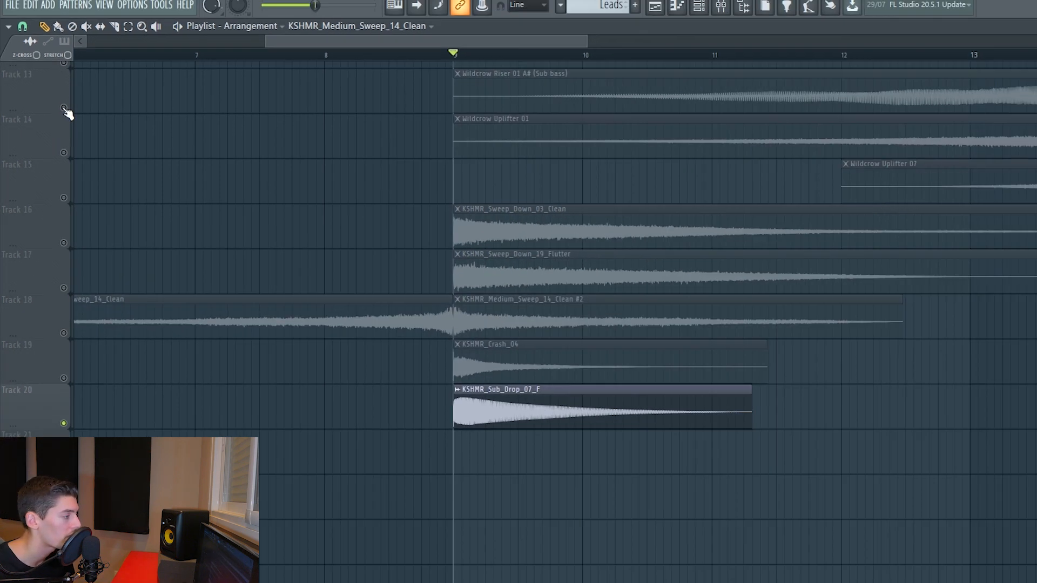
left_click(73, 101)
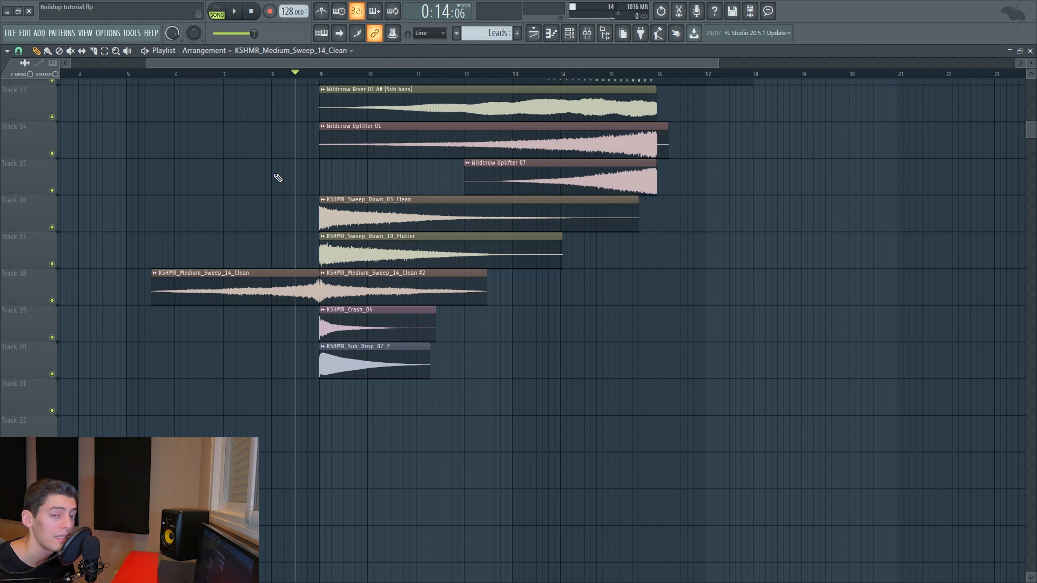
key("space")
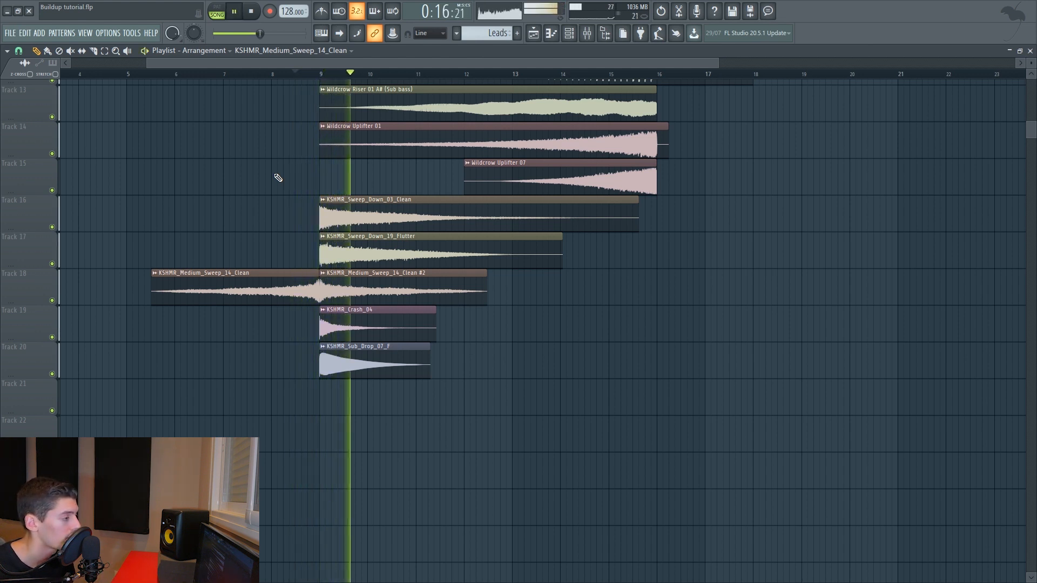
key("space")
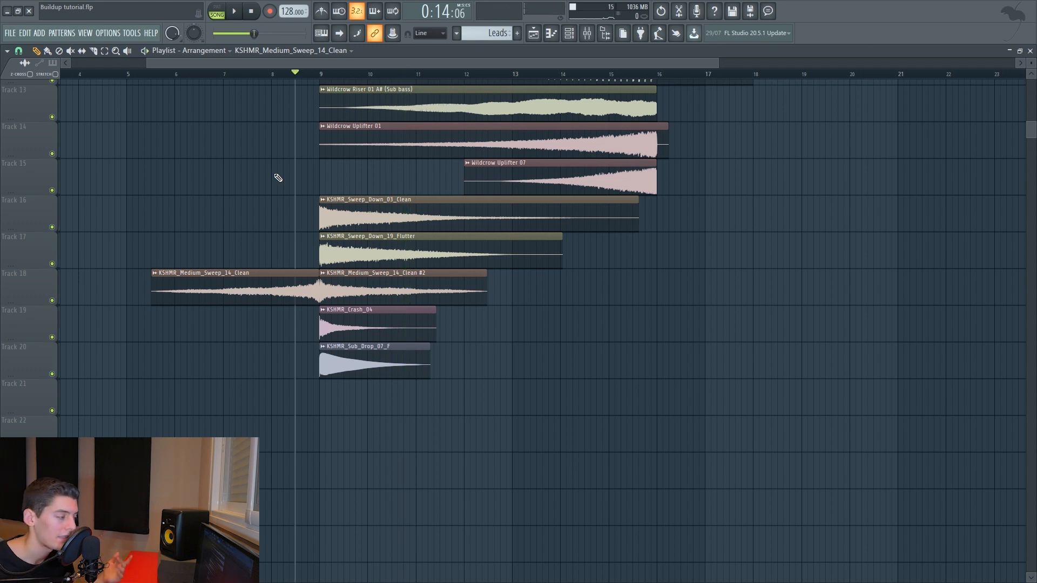
Audition the Leads melody with the full buildup, and on its own from bar 9
scroll(295, 159, "up", 5)
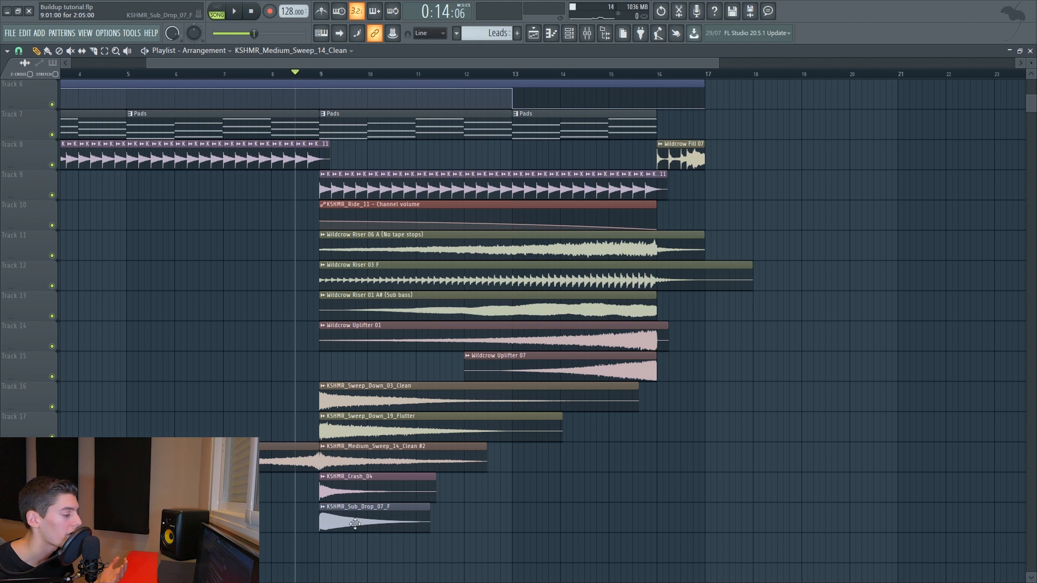
scroll(322, 406, "down", 3)
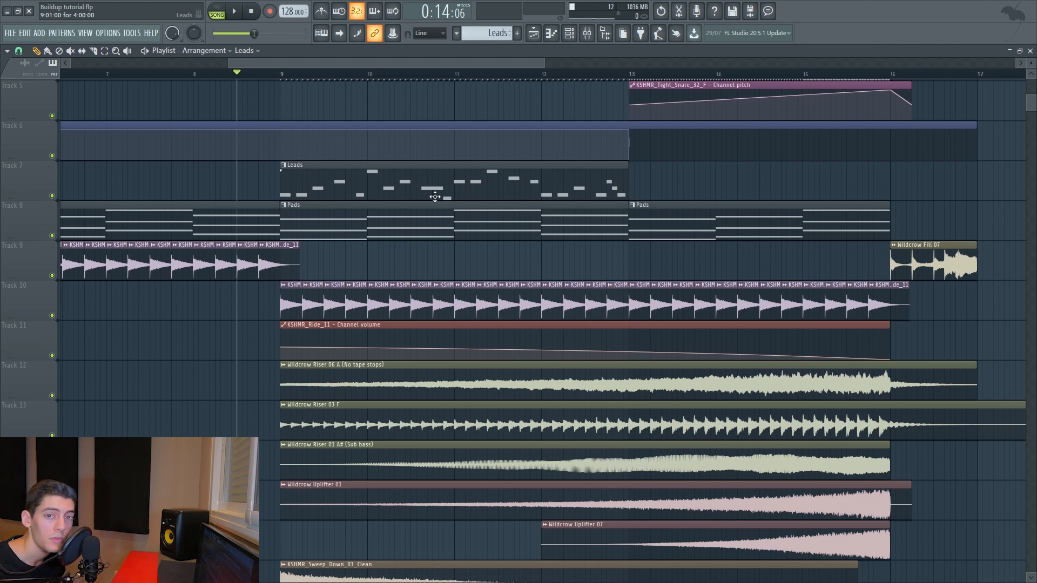
key("space")
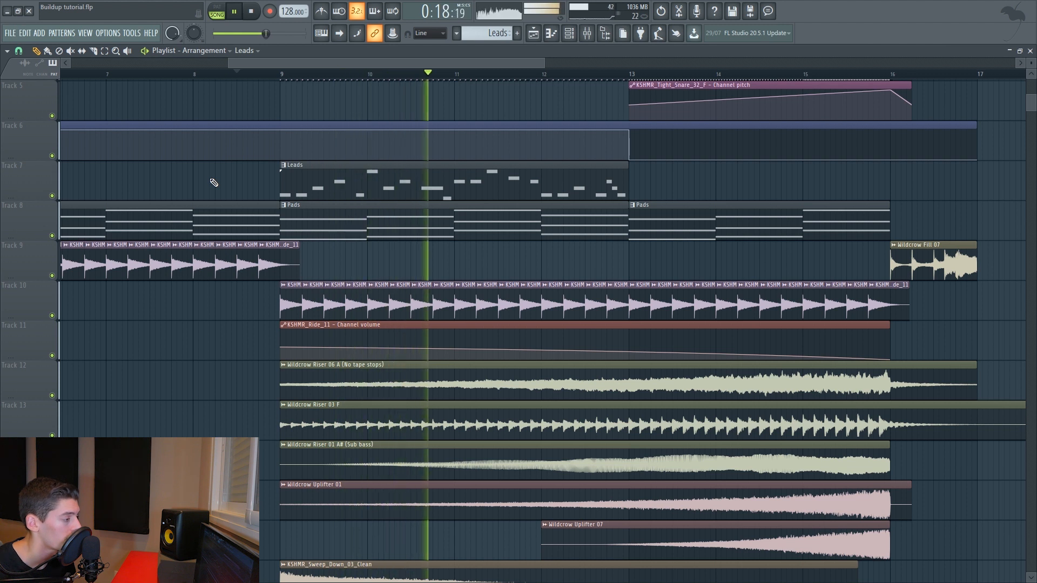
key("space")
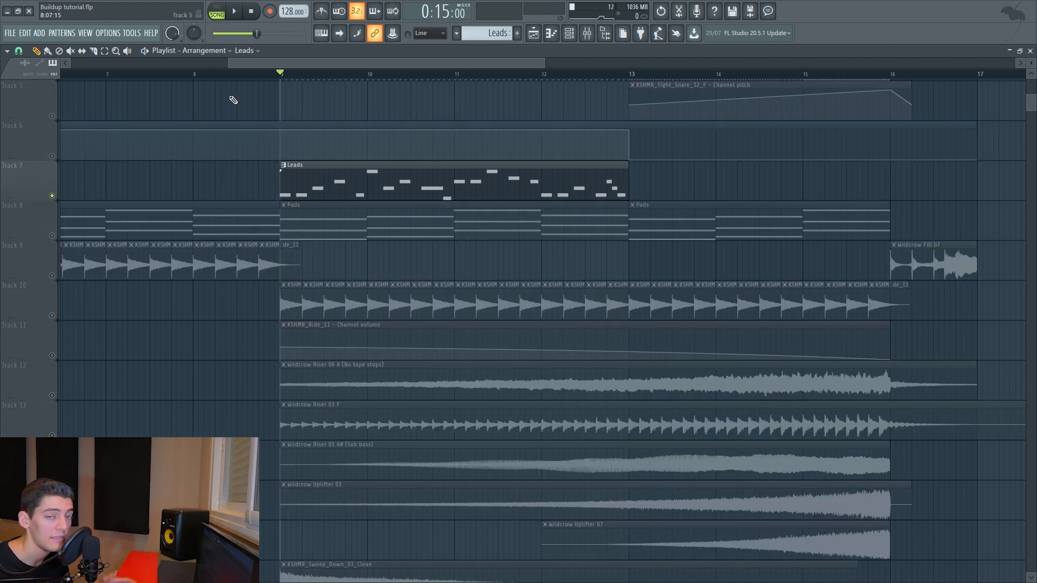
key("space")
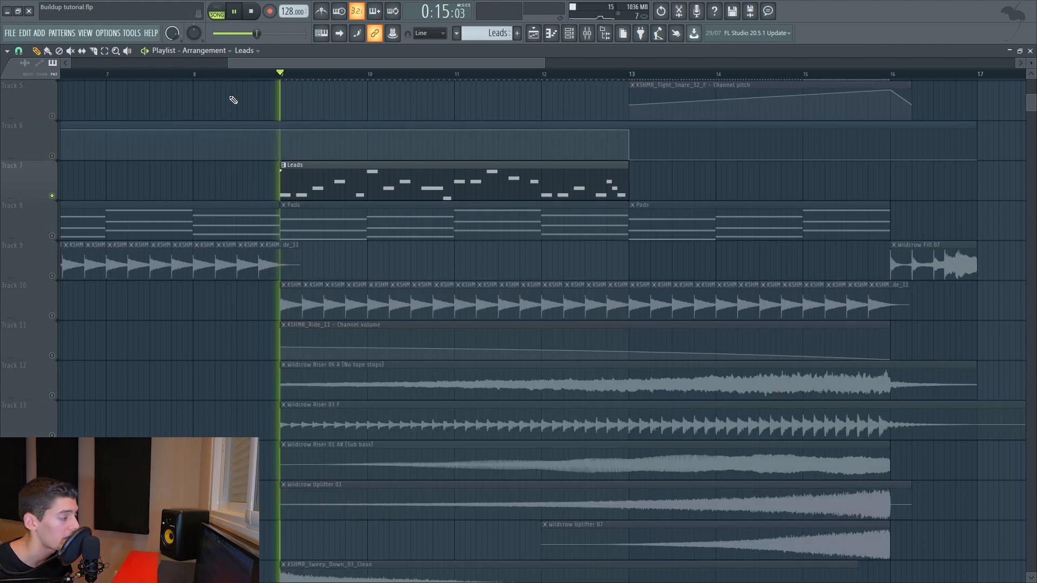
key("space")
Drop the track 8 Kickstart Mix level automation to minimum from bar 9 to bar 17, restore full level there, and audition the lead
scroll(293, 81, "down", 3)
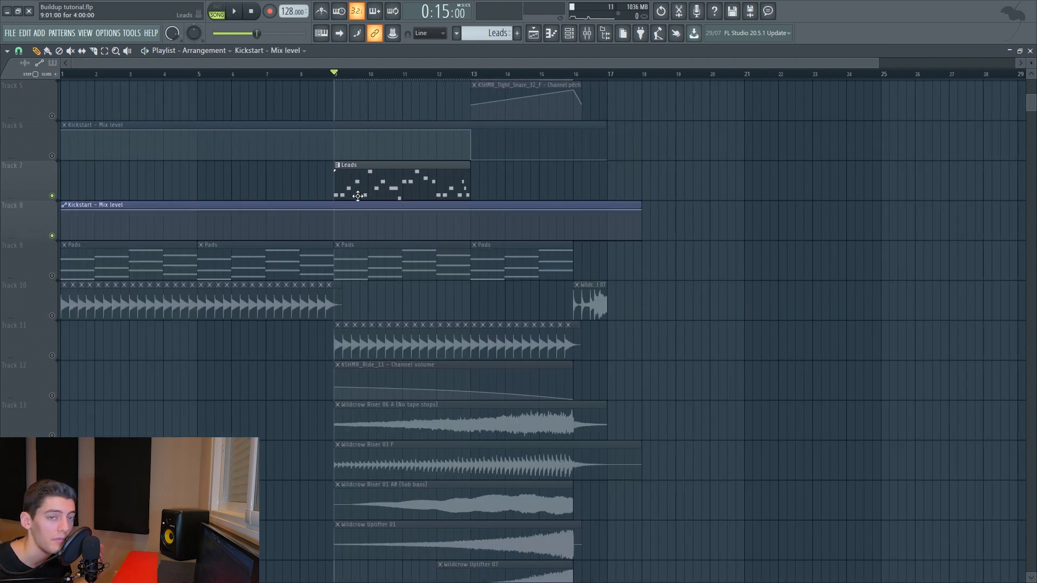
left_click_drag(338, 220, 335, 237)
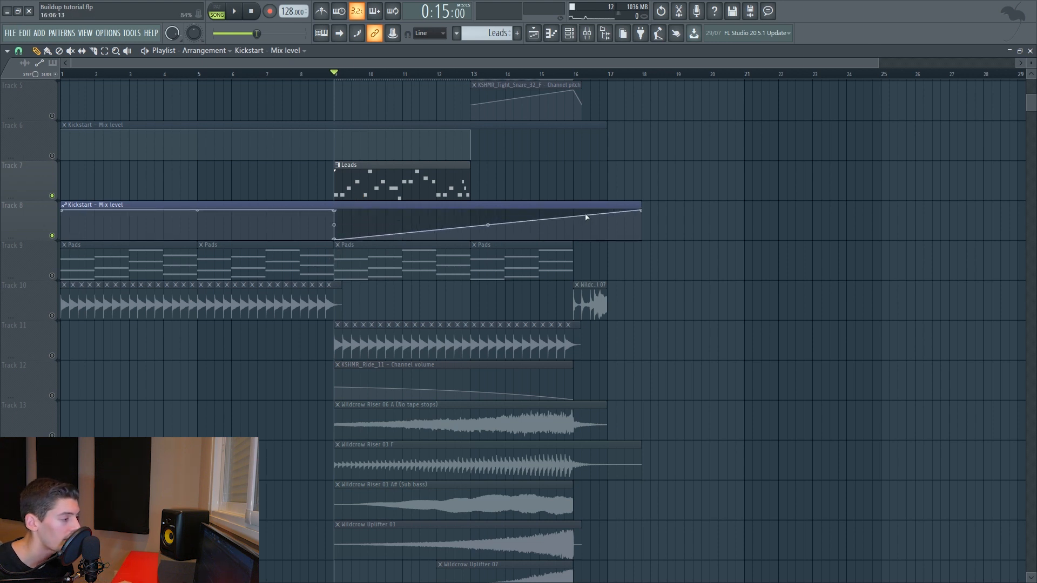
mouse_move(606, 230)
left_mouse_down()
mouse_move(611, 243)
mouse_move(611, 197)
left_mouse_up()
key("space")
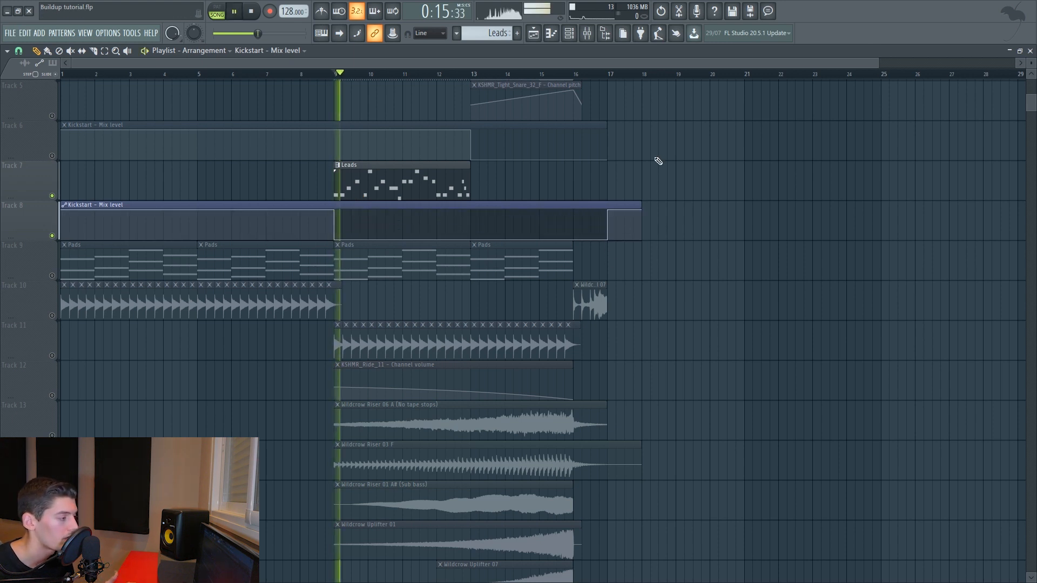
Place a second Leads pattern clip at bar 13 on track 7, running up to bar 16
left_click(414, 181)
left_click(478, 187)
key("space")
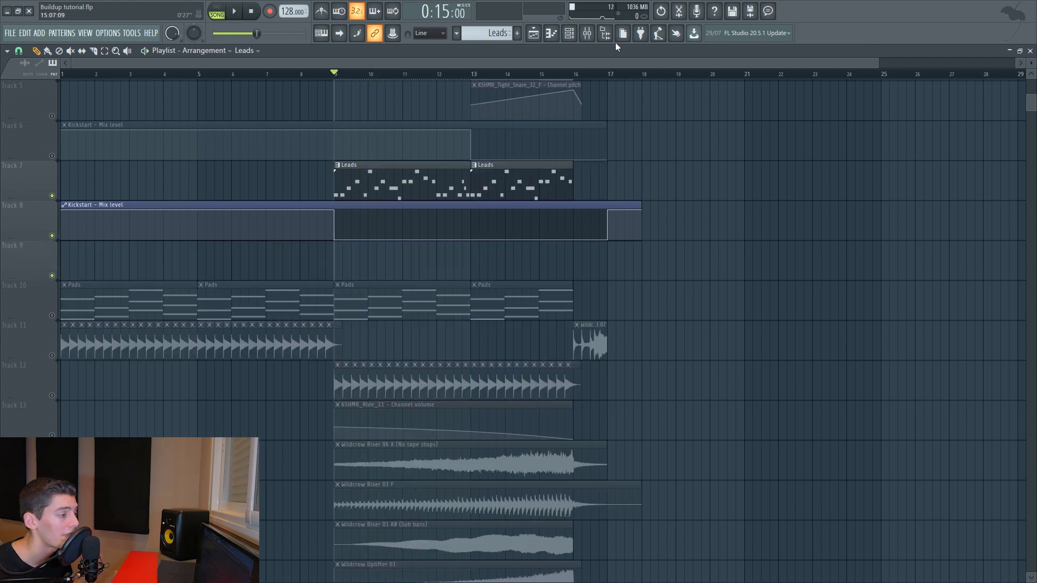
Create an automation clip for the DJMFilter knob on the LEADS + REV mixer track
left_click(588, 35)
left_click(140, 330)
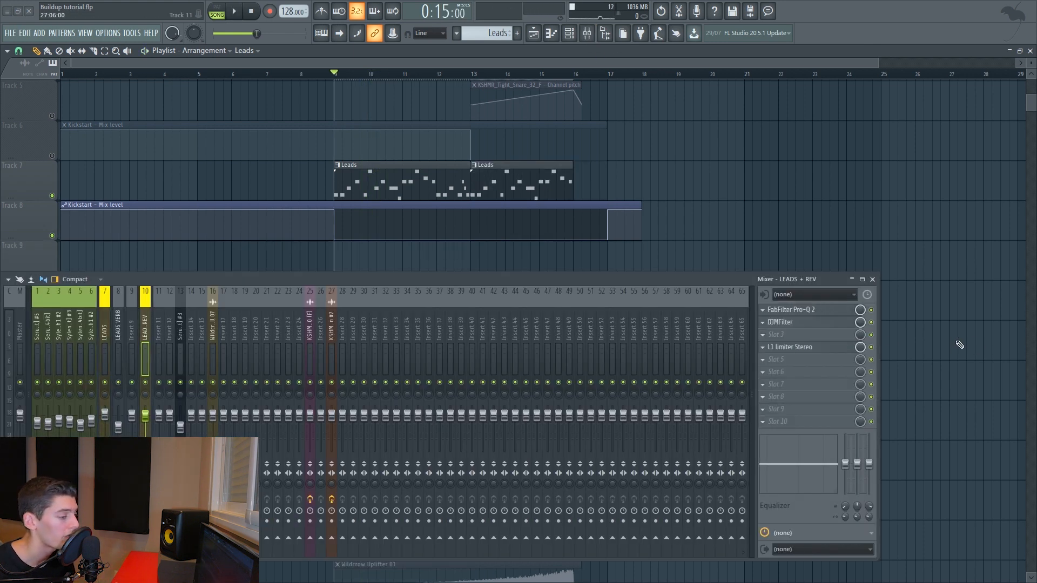
left_click(794, 325)
left_click_drag(108, 193, 109, 193)
right_click(394, 35)
left_click(412, 104)
Add points at bar 9 in the DJMFilter automation to drop it near minimum and ramp it back up, auditioning the lead
left_click(338, 269)
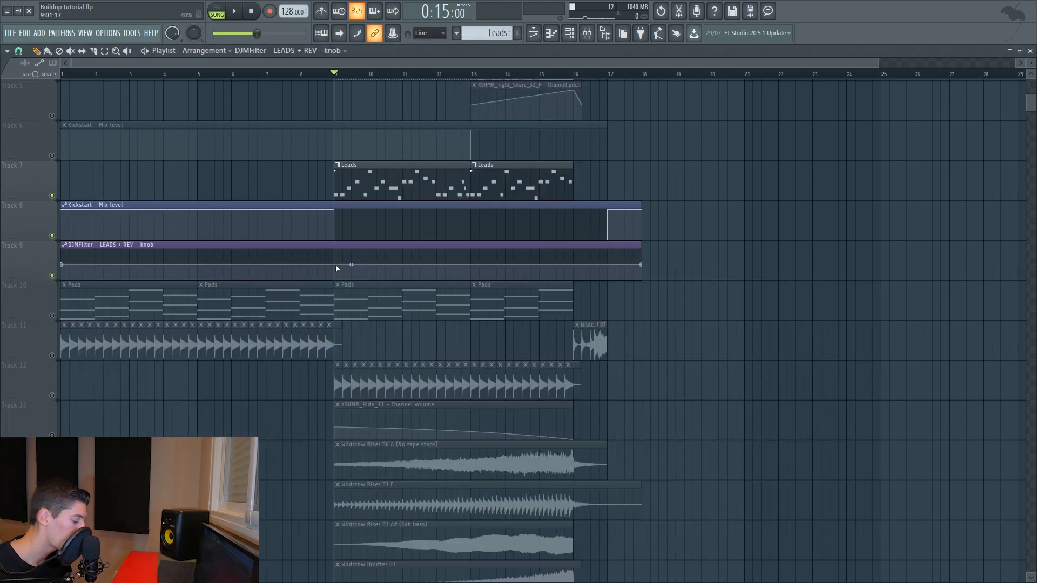
right_click(335, 265)
right_click(335, 277)
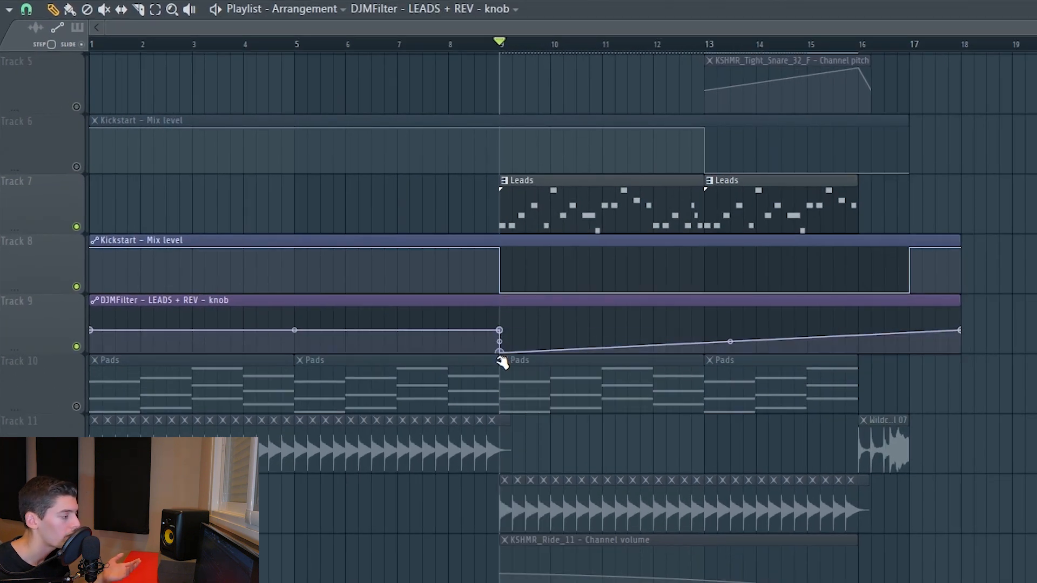
key("space")
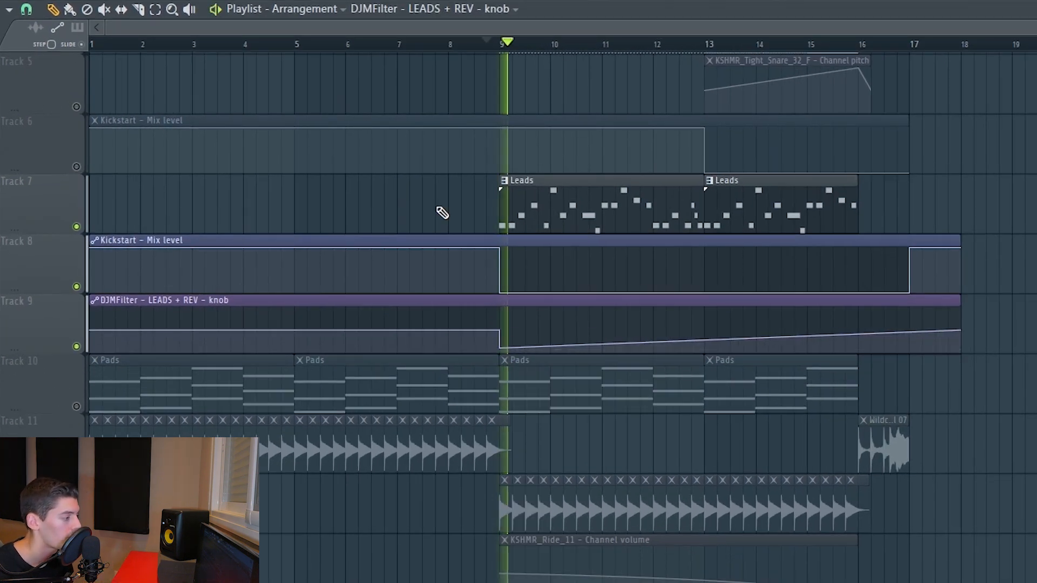
key("space")
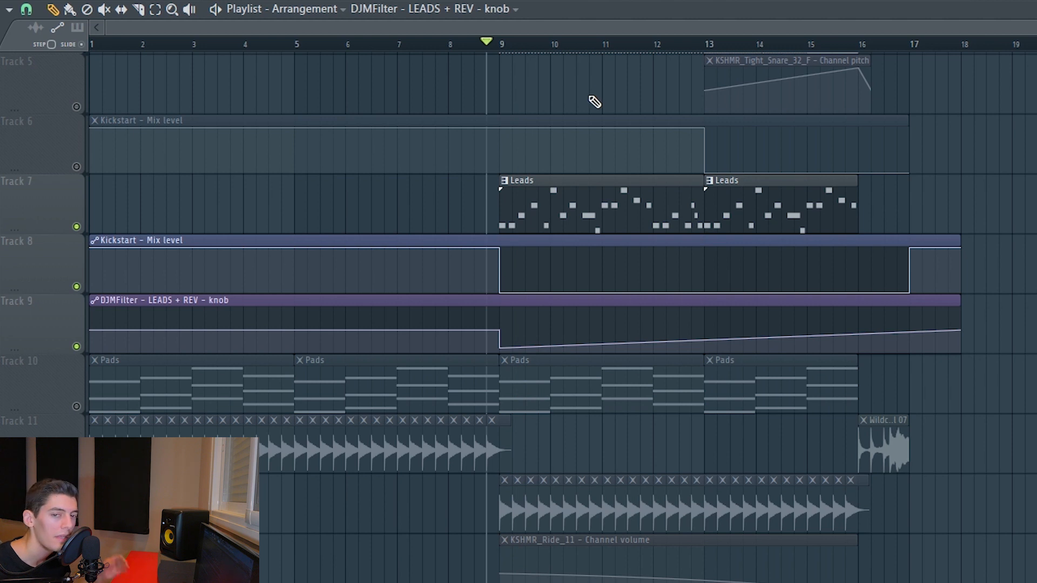
Start the DJMFilter automation's drop shortly before bar 9 so it slopes down into the bar, and audition the lead's entry
left_click_drag(506, 329, 499, 351)
key("space")
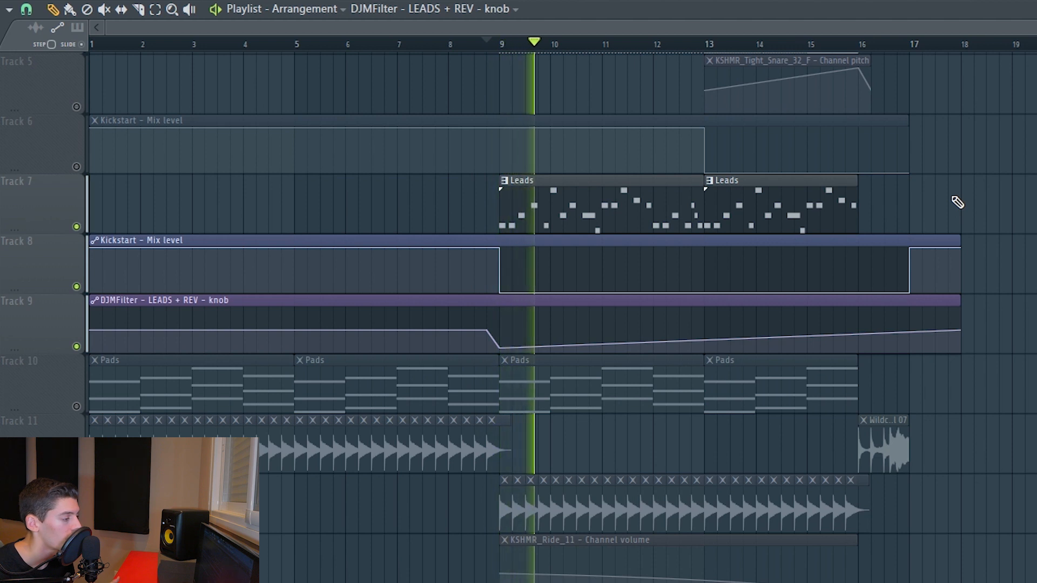
key("space")
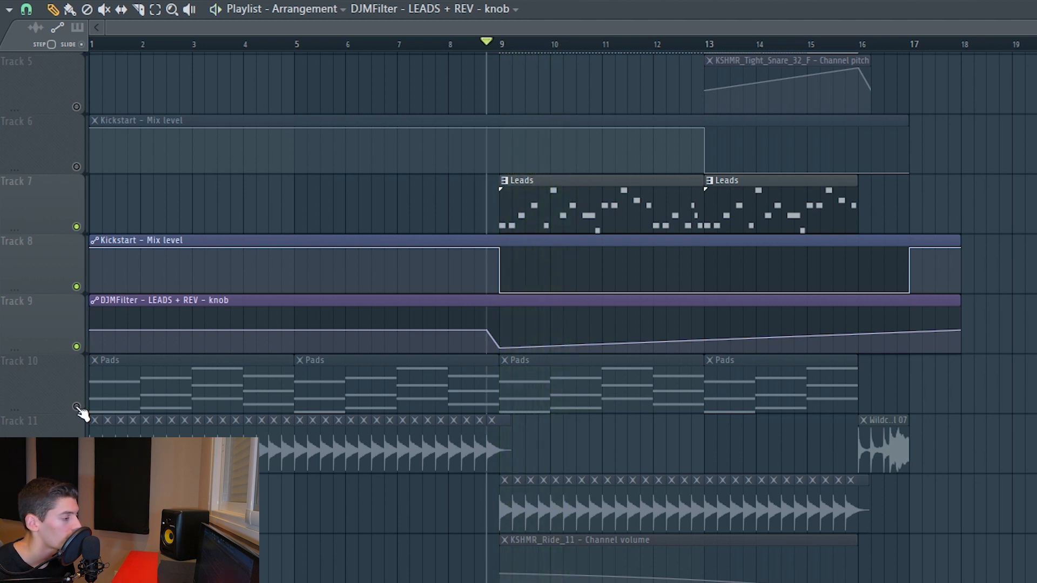
Unmute all playlist tracks and audition the filtered lead together with the full buildup from just before bar 9
right_click(77, 408)
right_click(78, 408)
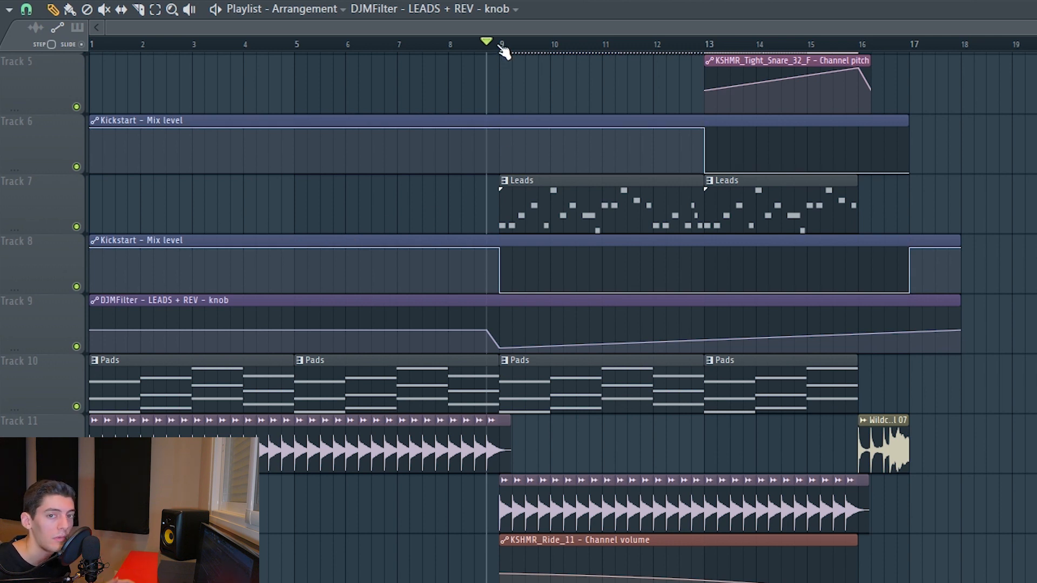
key("space")
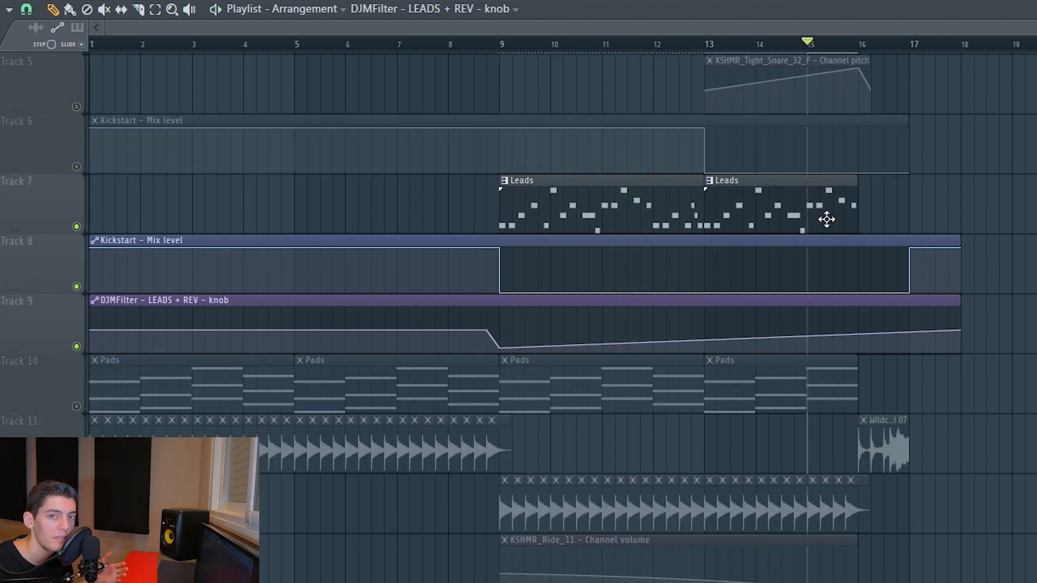
Bend the DJMFilter automation with a lower point at bar 16 and move its end point to bar 17, auditioning the lead from bar 15
key("space")
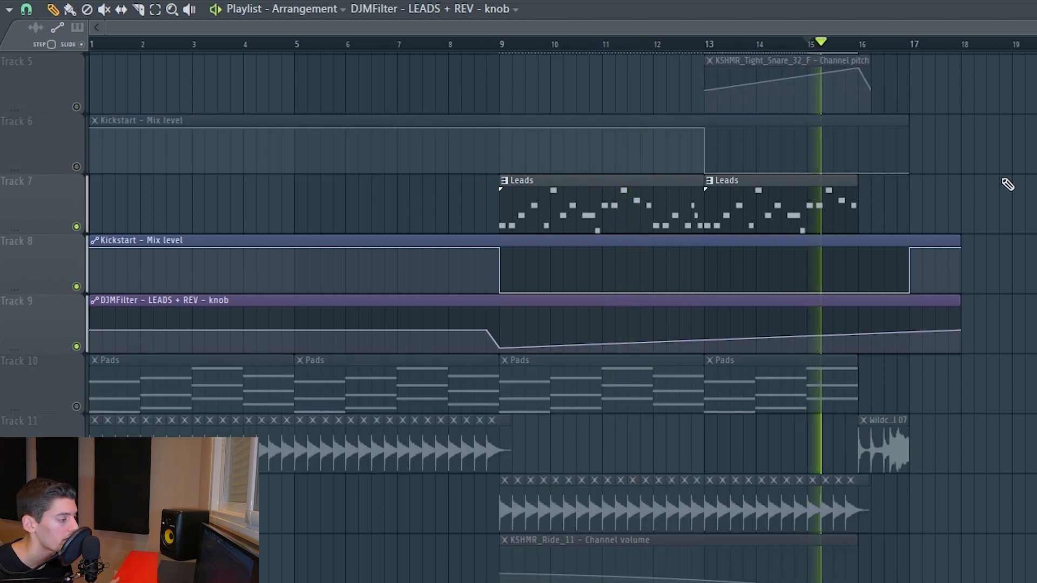
key("space")
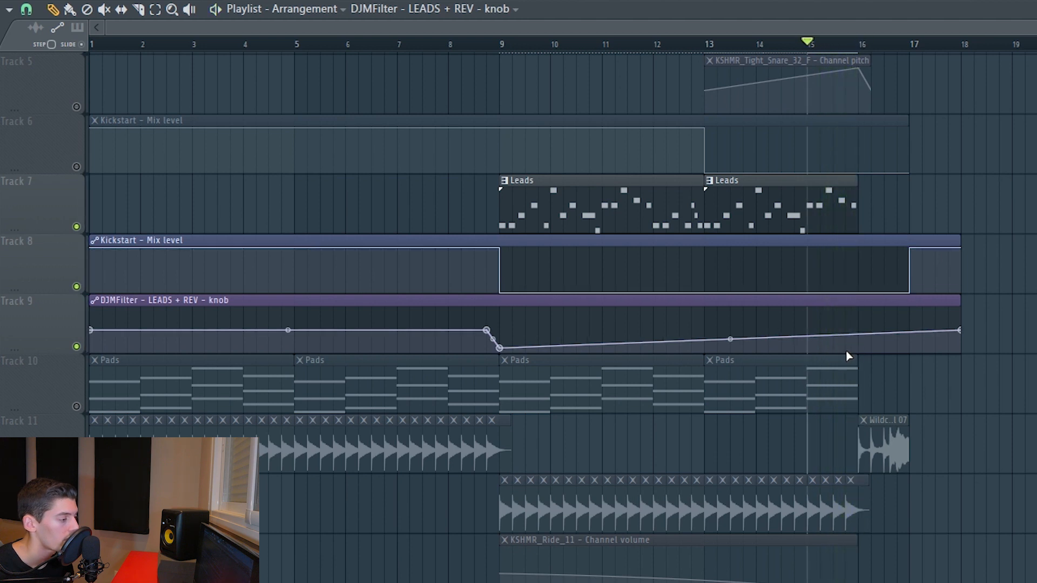
right_click(859, 340)
key("space")
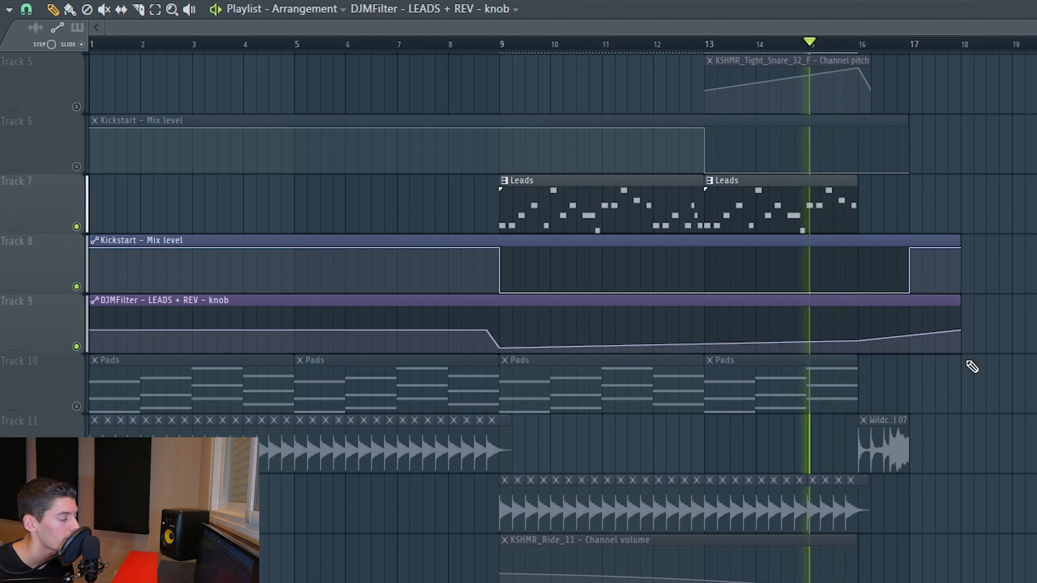
key("space")
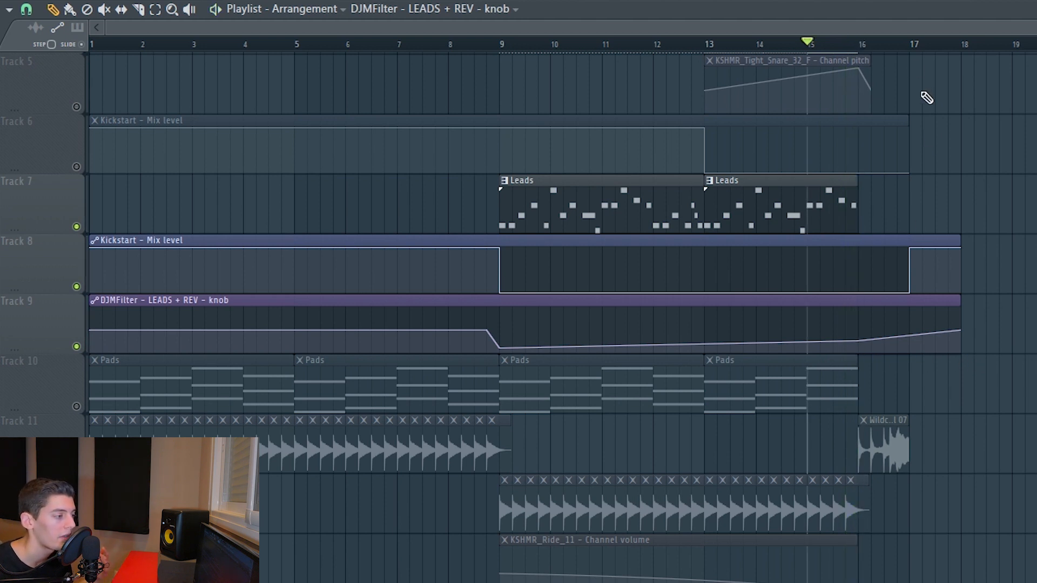
left_click(909, 47)
left_click_drag(964, 329, 910, 332)
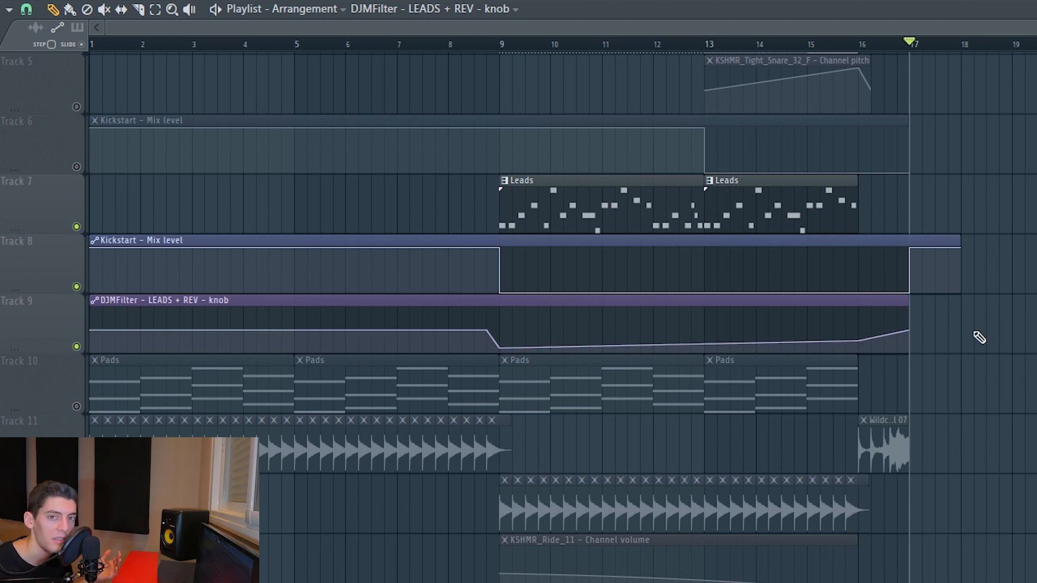